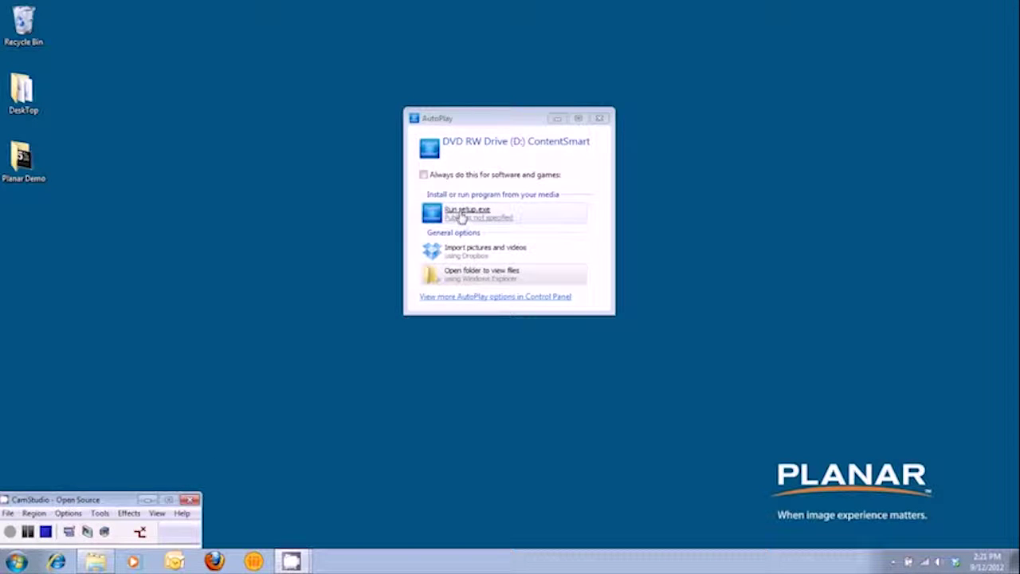
Install Planar ContentSmart from the disc into C:\Program Files\Planar ContentSmart\ and move its shortcut toward the middle of the desktop
{"action": "left_click", "coordinate": [462, 213]}
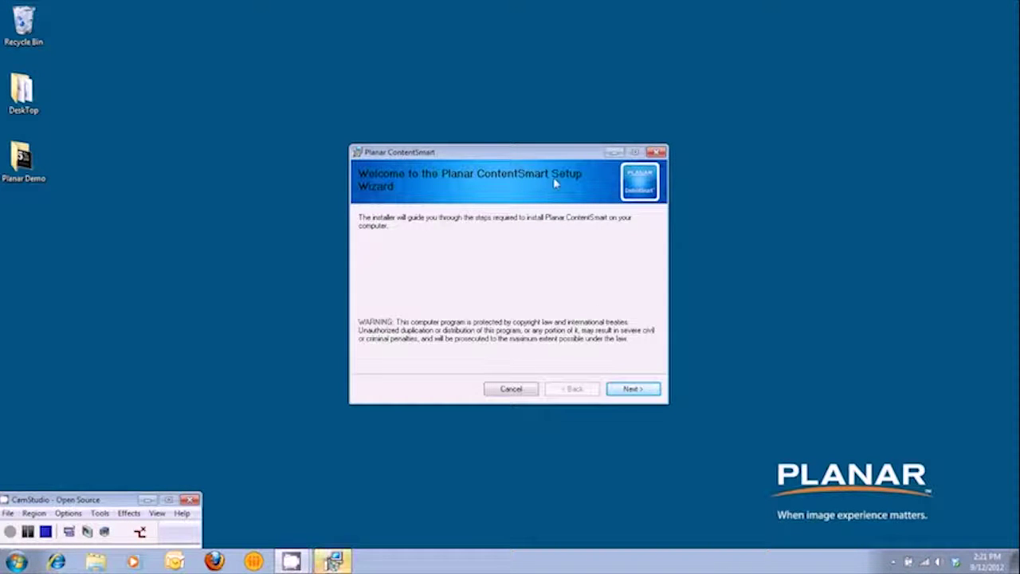
{"action": "left_click", "coordinate": [630, 390]}
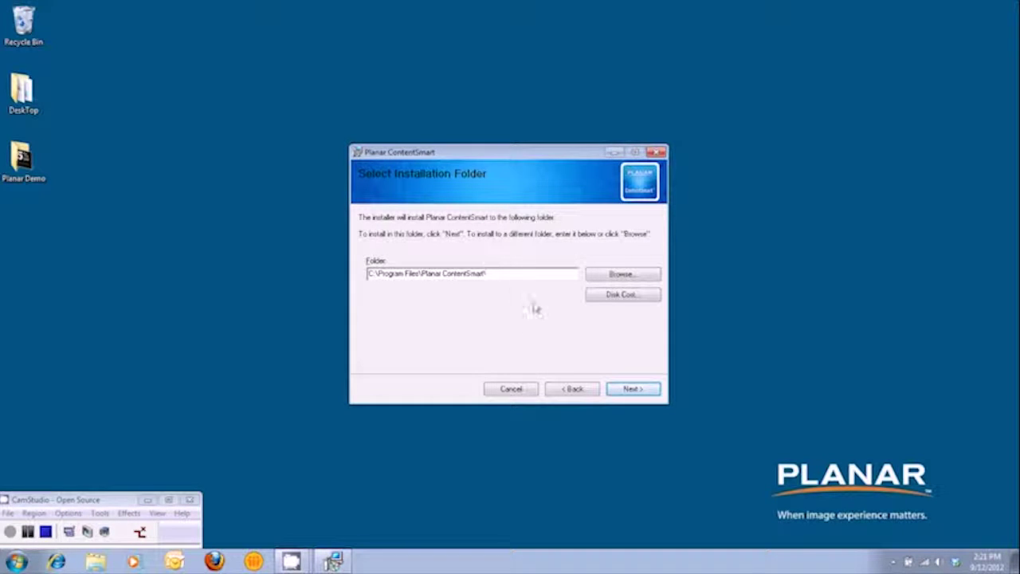
{"action": "left_click", "coordinate": [633, 389]}
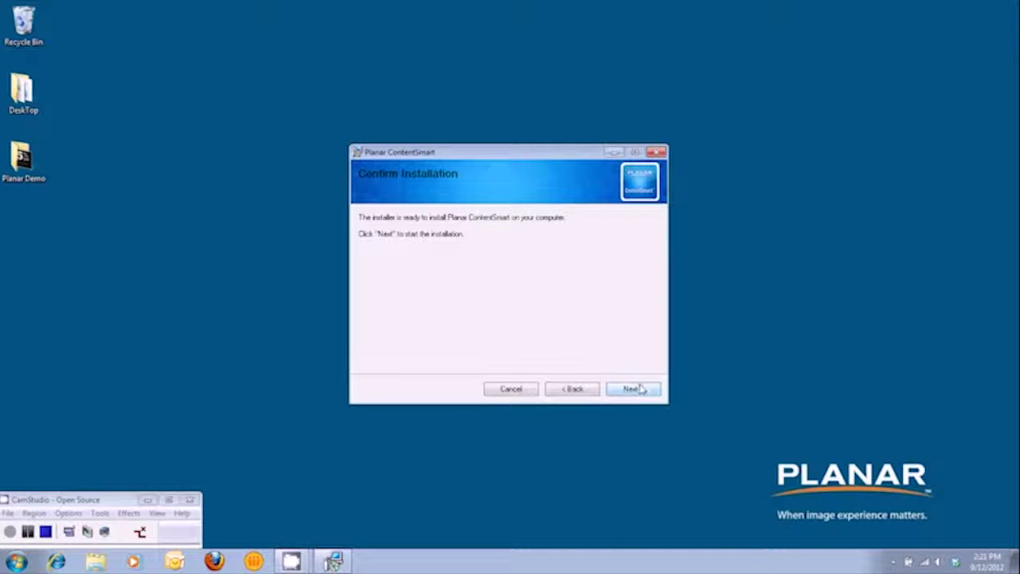
{"action": "left_click", "coordinate": [633, 390]}
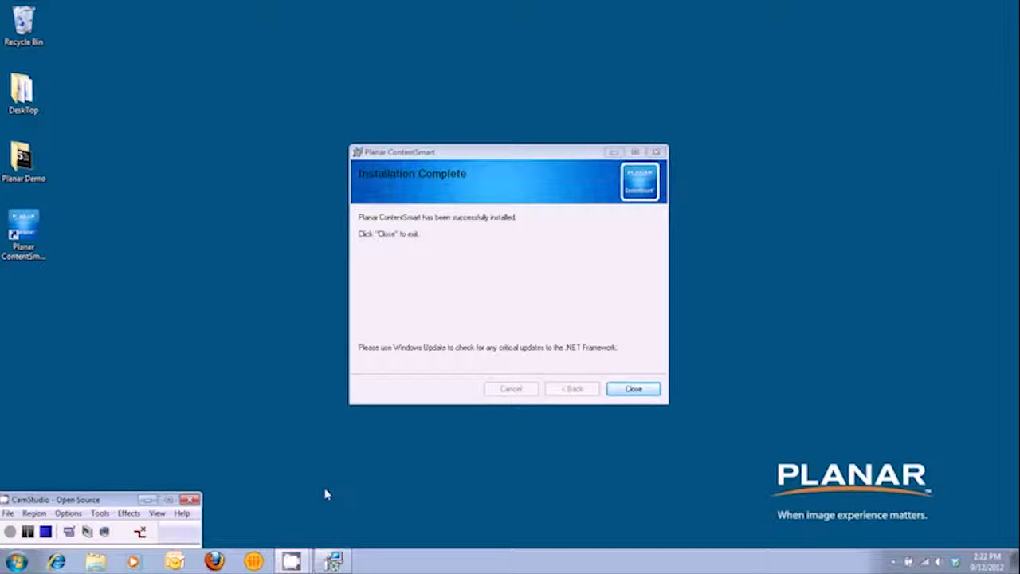
{"action": "left_click", "coordinate": [634, 389]}
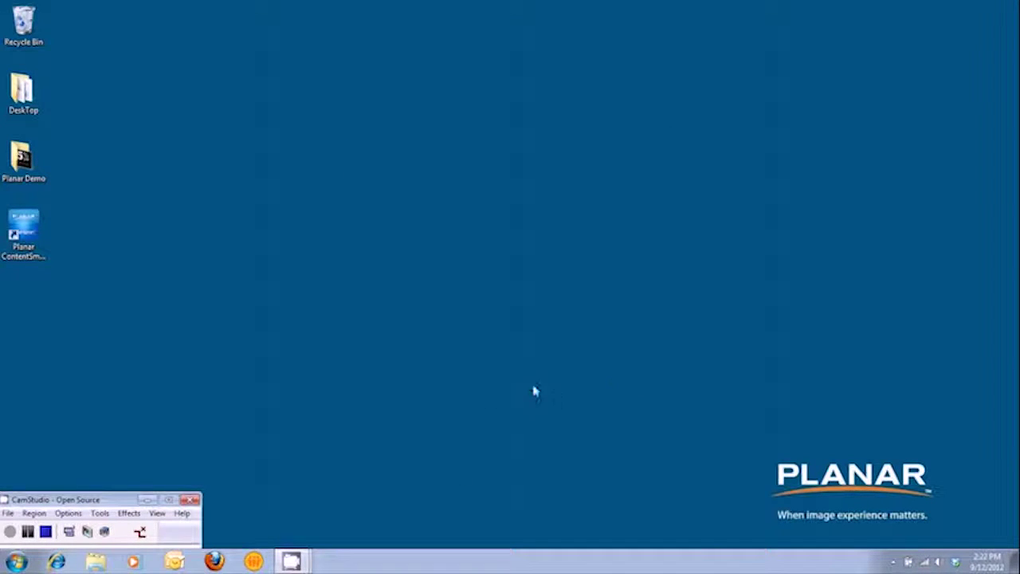
{"action": "left_click", "coordinate": [23, 230]}
{"action": "left_click_drag", "start_coordinate": [23, 229], "coordinate": [362, 171]}
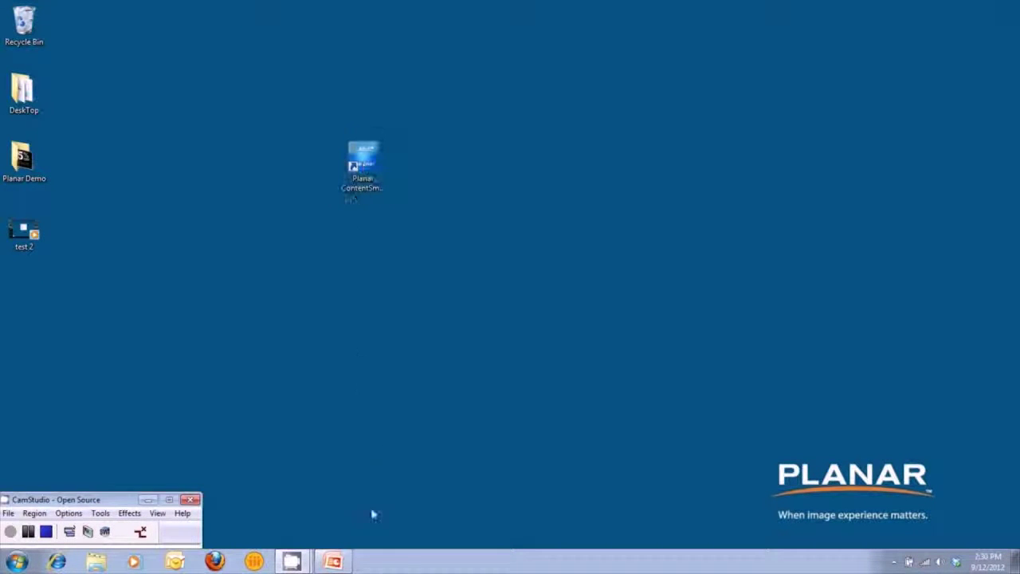
Switch to PowerPoint and view the four-stage import, template, export and play workflow slide full screen
{"action": "left_click", "coordinate": [334, 563]}
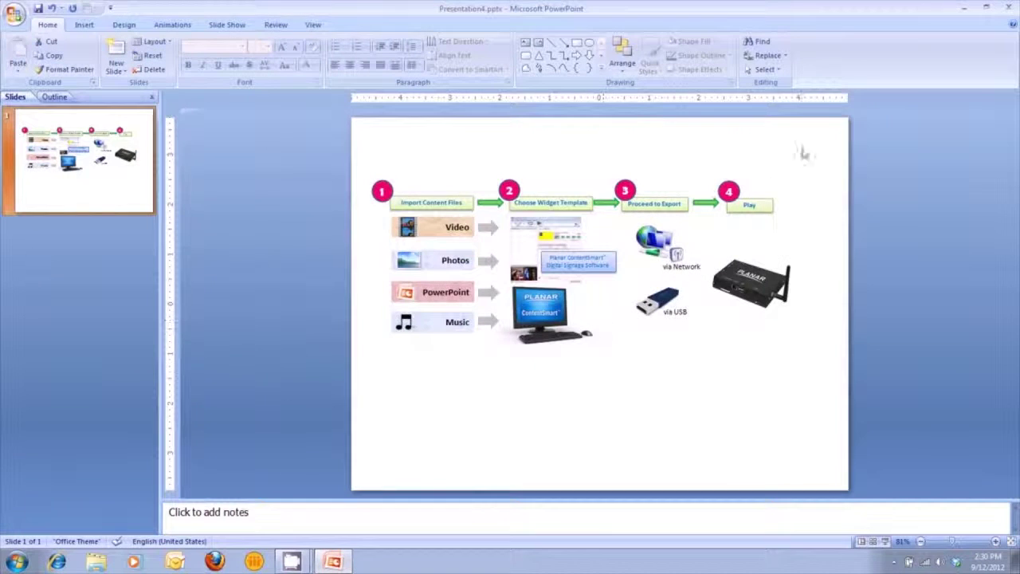
{"action": "left_click", "coordinate": [885, 542]}
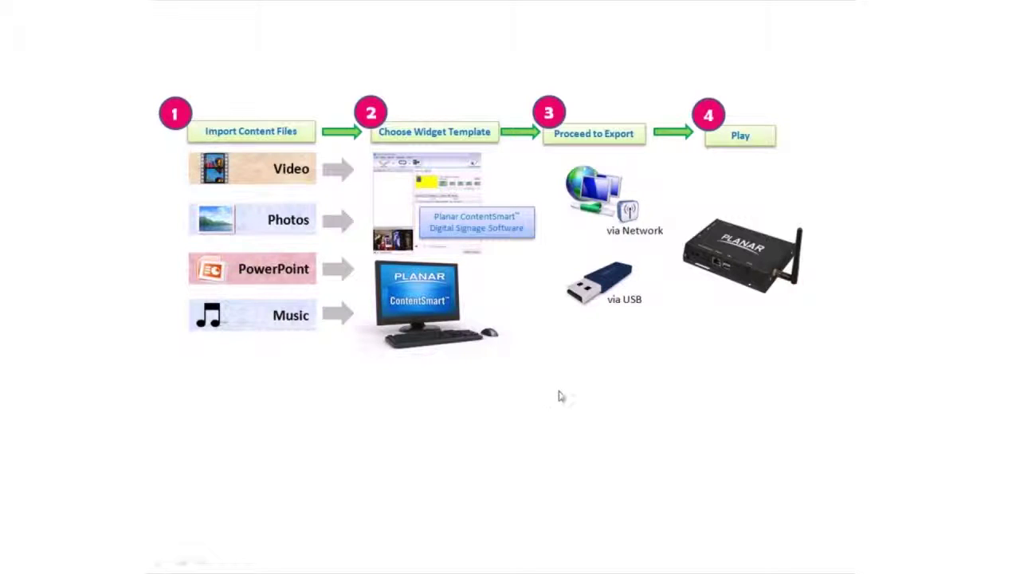
{"action": "key", "text": "Escape"}
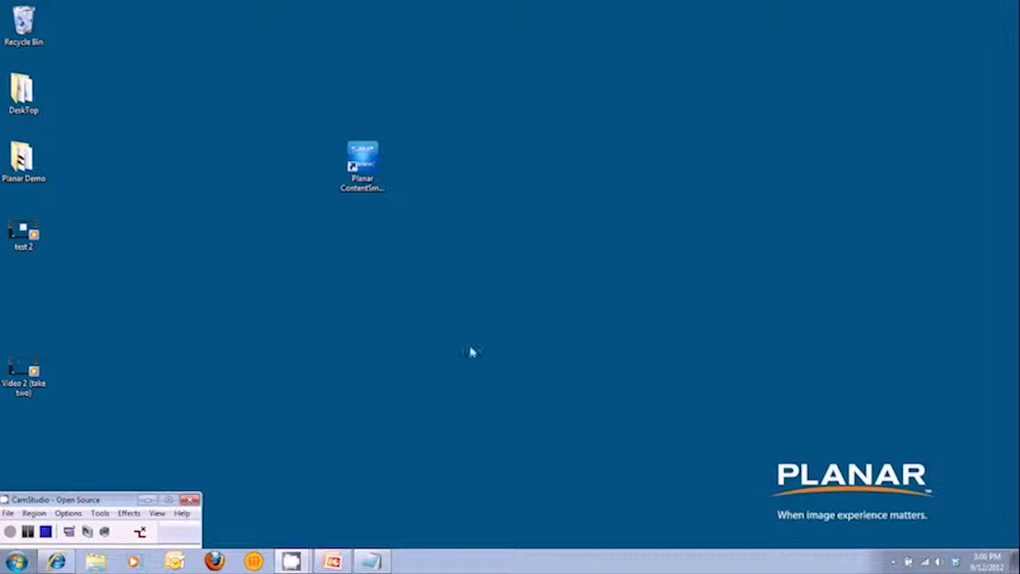
Launch Planar ContentSmart from the desktop and maximize its window
{"action": "double_click", "coordinate": [369, 159]}
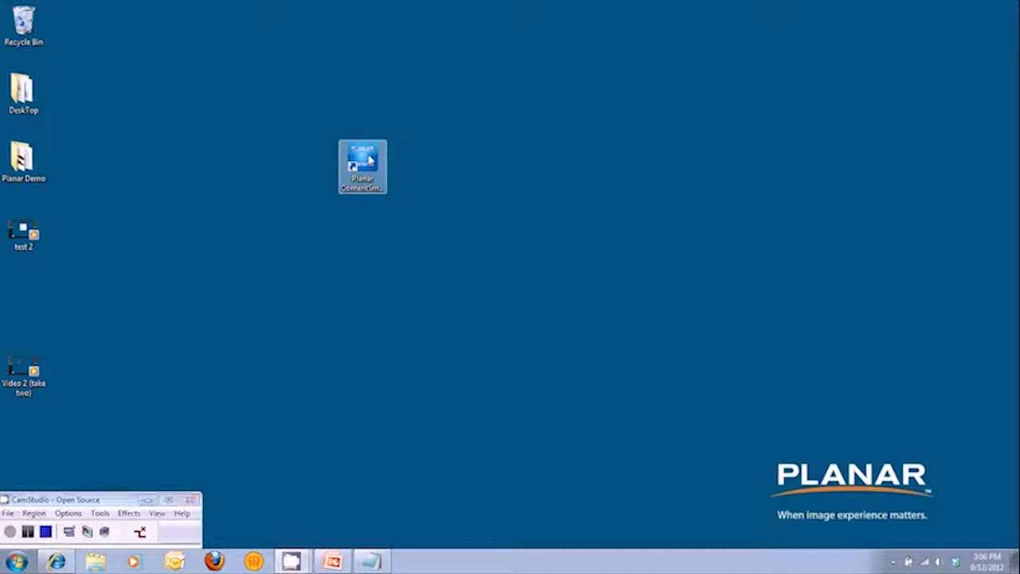
{"action": "key", "text": "Return"}
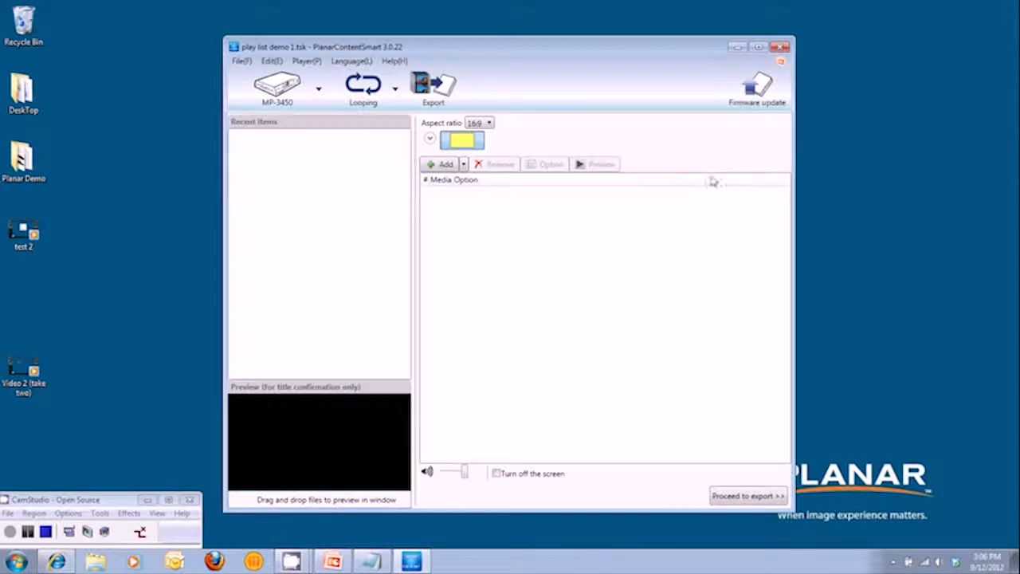
{"action": "left_click", "coordinate": [759, 47]}
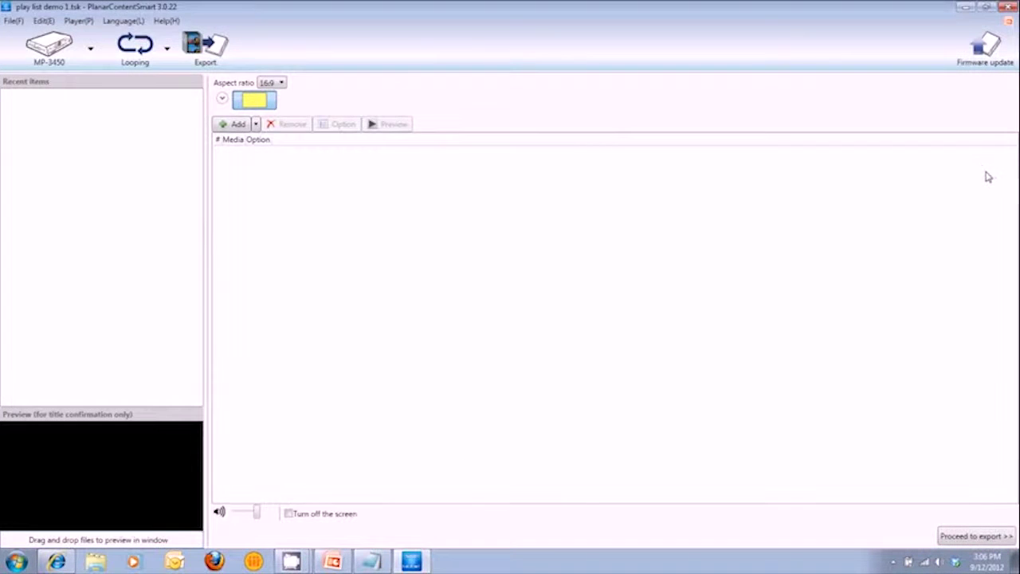
Select the MP-3450 player model and the Looping playback mode
{"action": "left_click", "coordinate": [91, 51]}
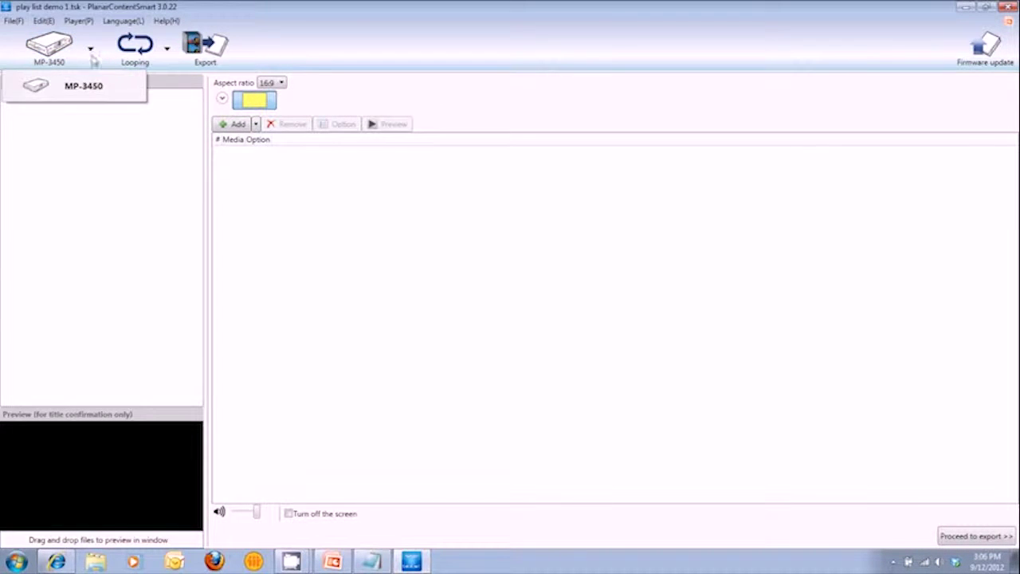
{"action": "left_click", "coordinate": [92, 90]}
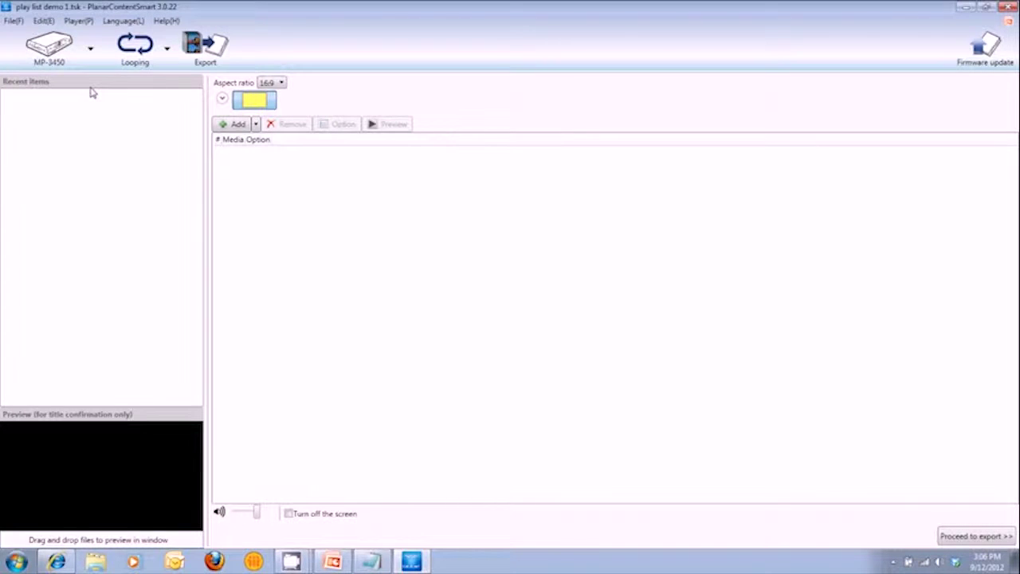
{"action": "left_click", "coordinate": [166, 53]}
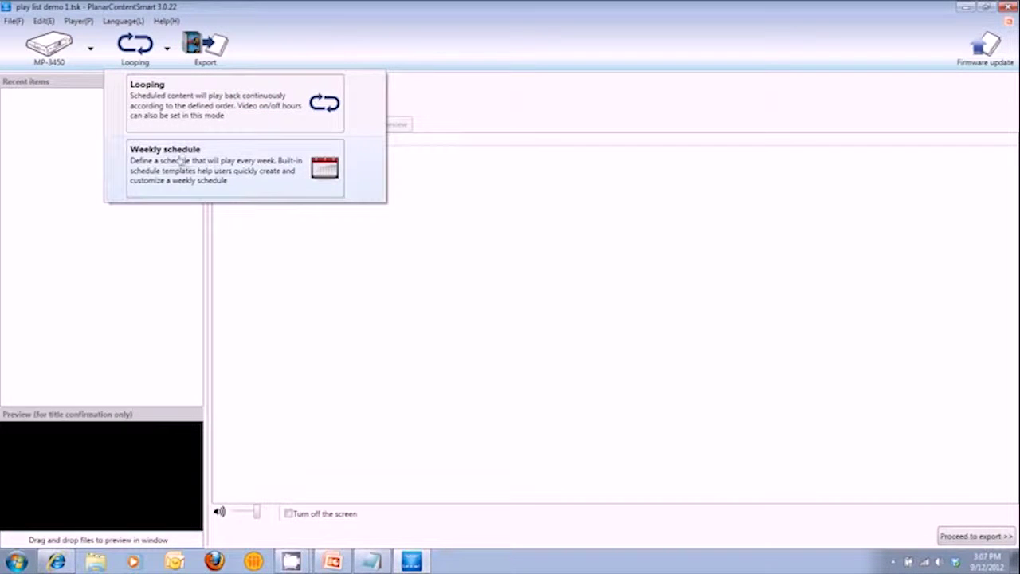
{"action": "left_click", "coordinate": [177, 109]}
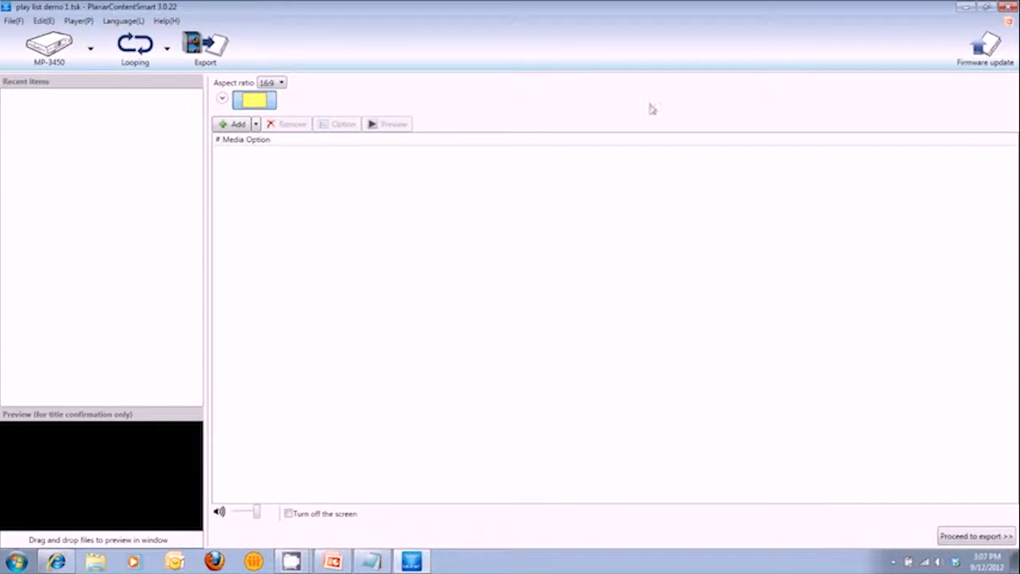
Apply the layout template with two stacked image zones beside a large video zone, using the 16:9 aspect ratio
{"action": "left_click", "coordinate": [222, 100]}
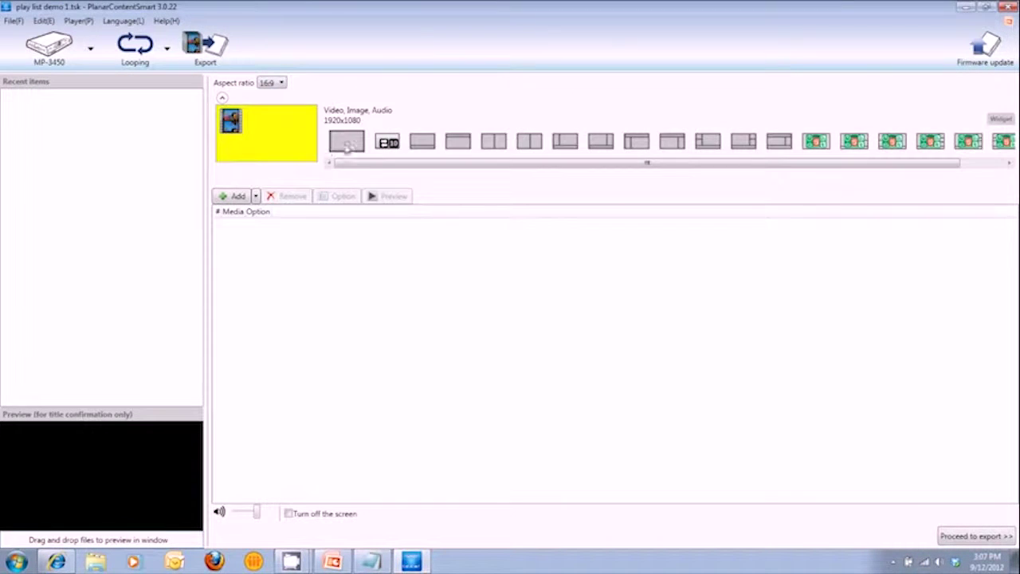
{"action": "left_click_drag", "start_coordinate": [375, 166], "coordinate": [488, 174]}
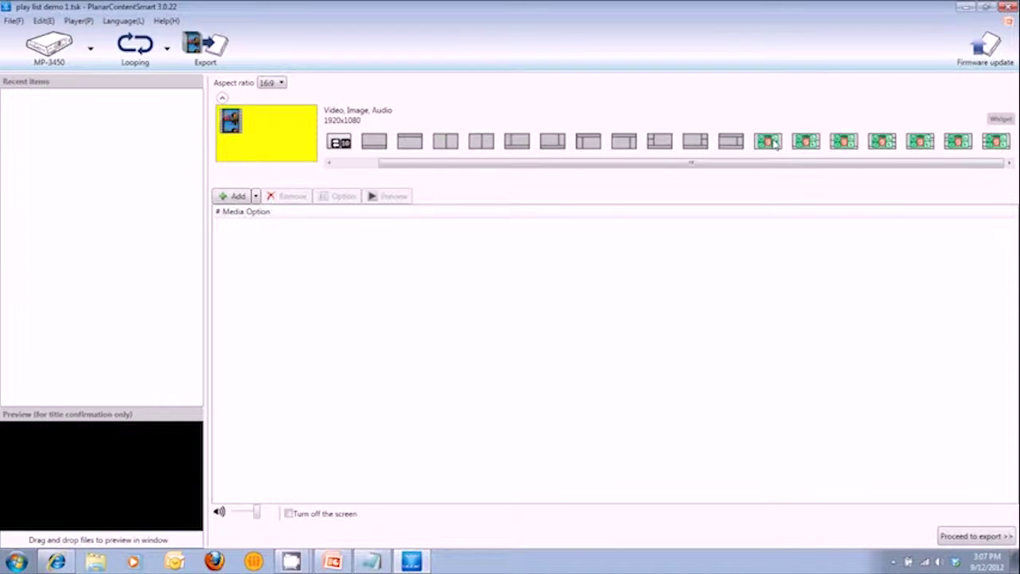
{"action": "left_click_drag", "start_coordinate": [742, 171], "coordinate": [592, 167]}
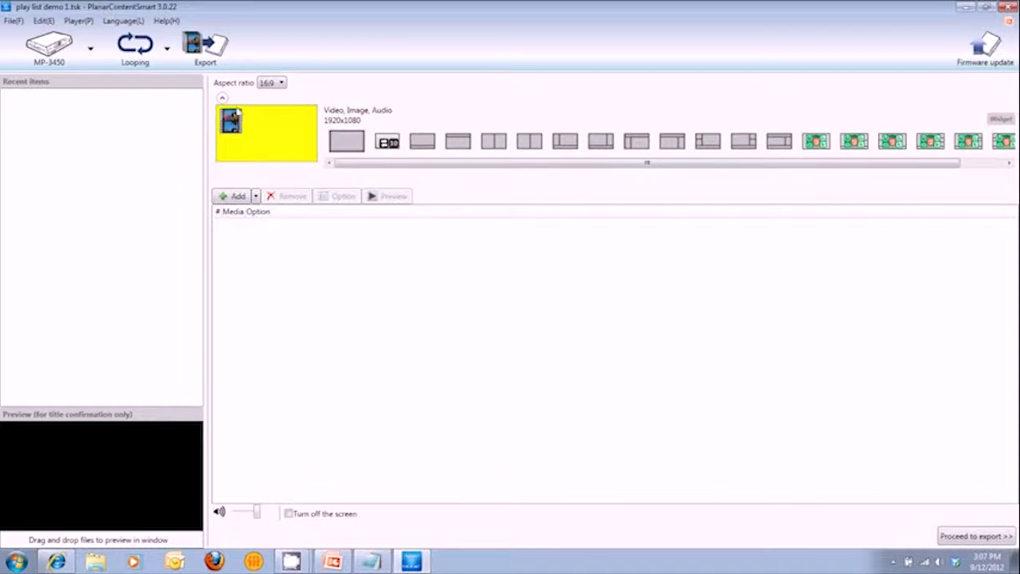
{"action": "left_click_drag", "start_coordinate": [225, 119], "coordinate": [269, 127]}
{"action": "left_click", "coordinate": [707, 144]}
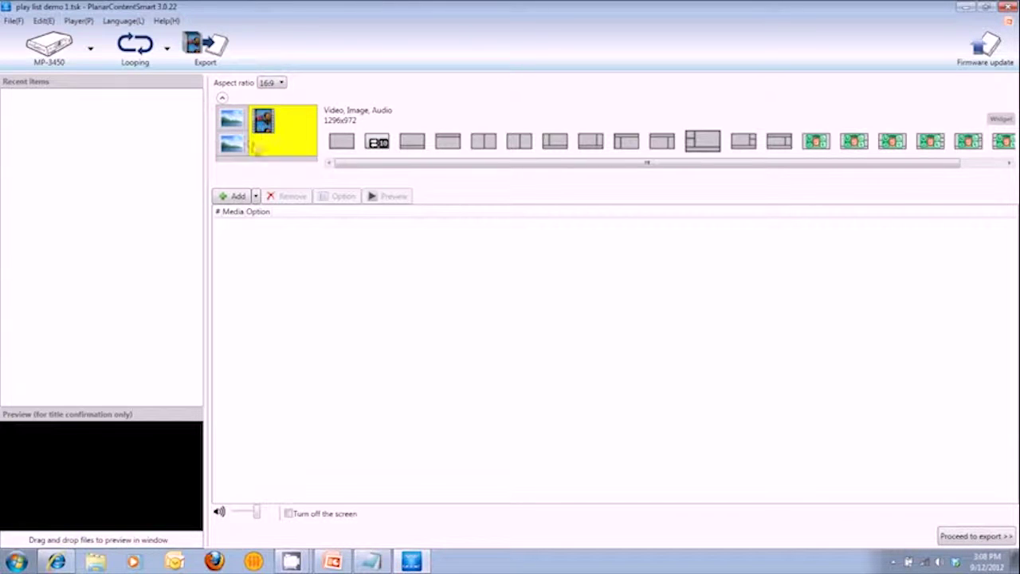
{"action": "left_click", "coordinate": [281, 83]}
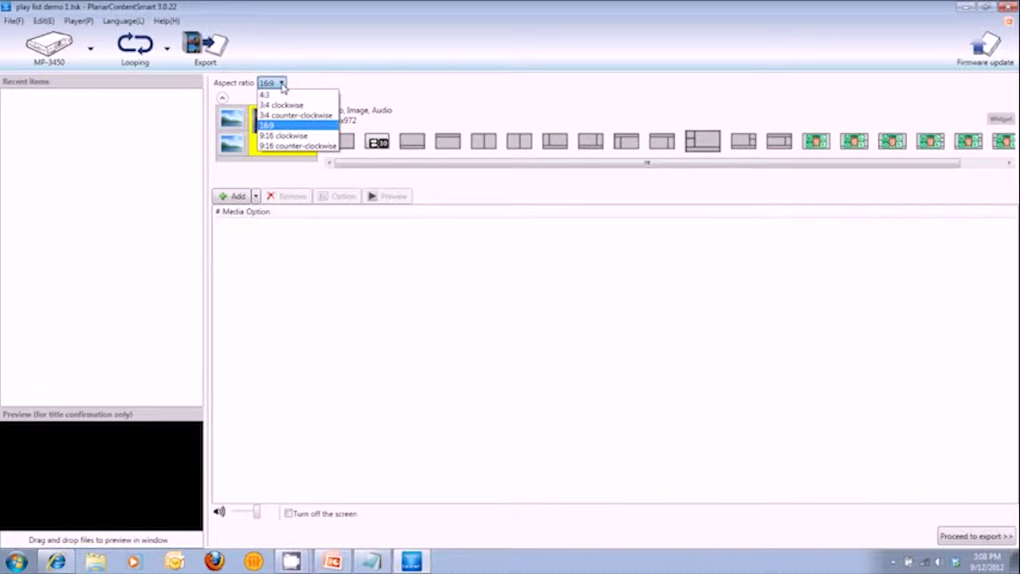
{"action": "left_click", "coordinate": [281, 128]}
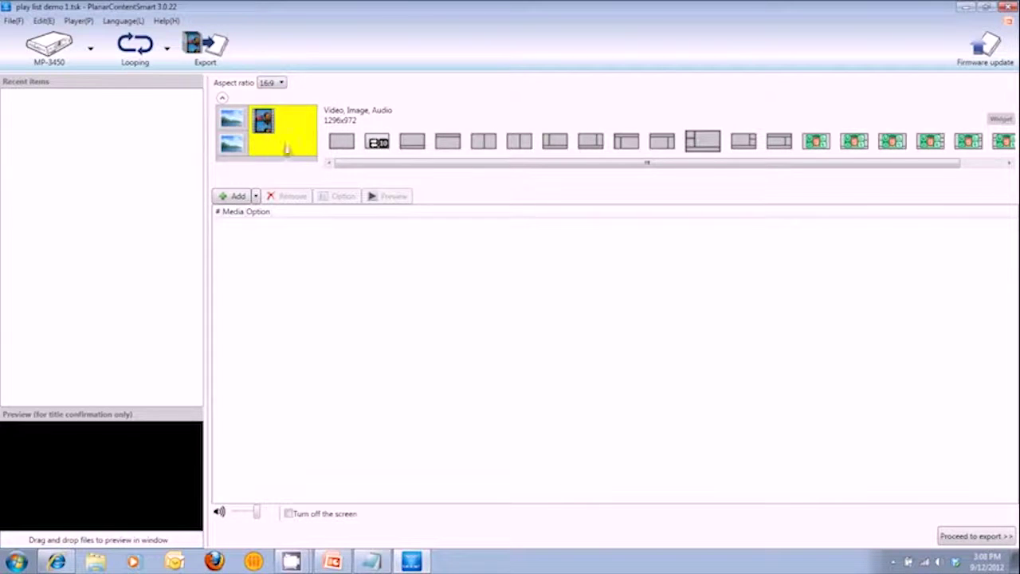
Add the cap_toes_styles image to the layout's upper-left image zone and preview it
{"action": "left_click", "coordinate": [232, 120]}
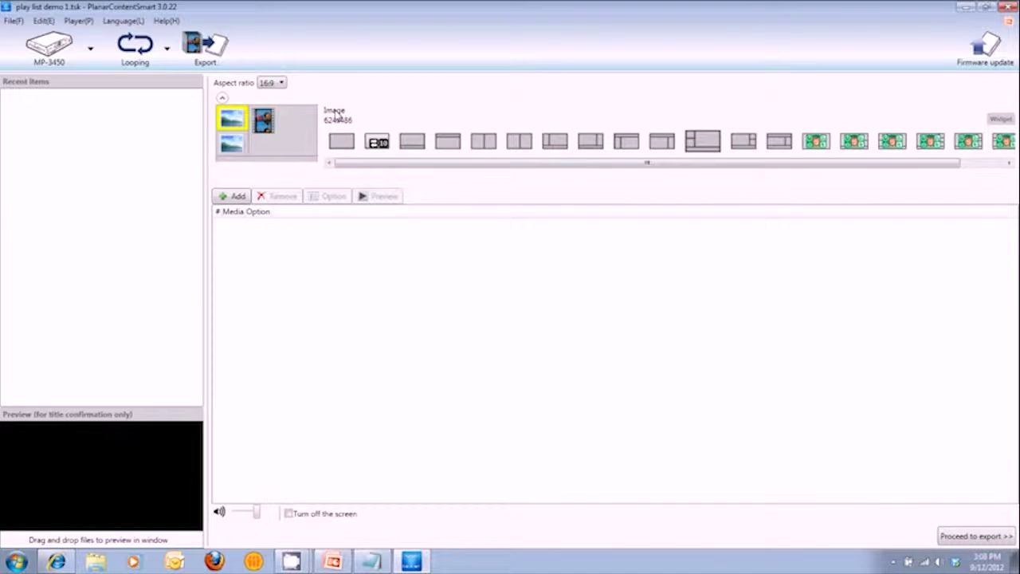
{"action": "left_click", "coordinate": [232, 197]}
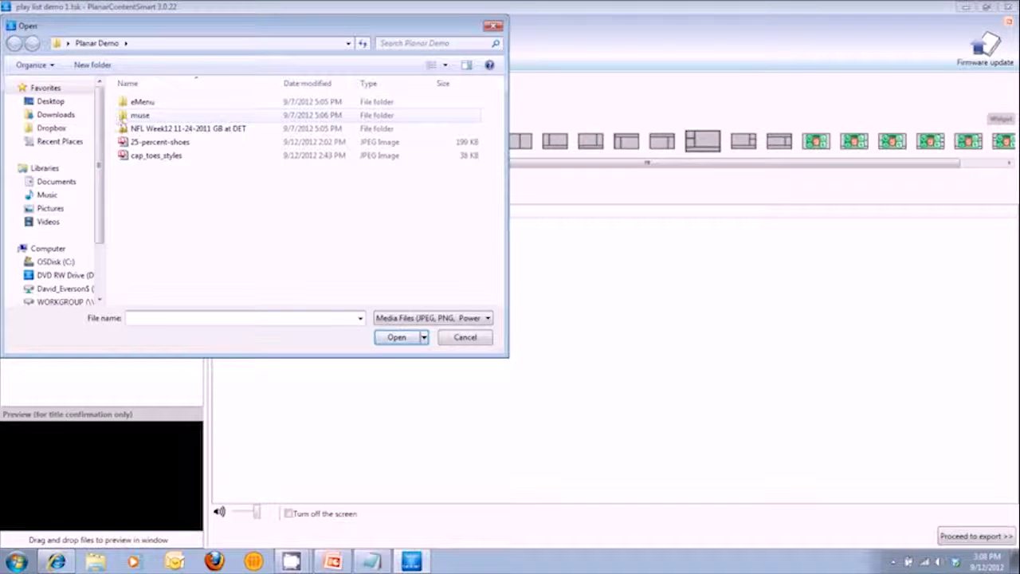
{"action": "left_click", "coordinate": [160, 156]}
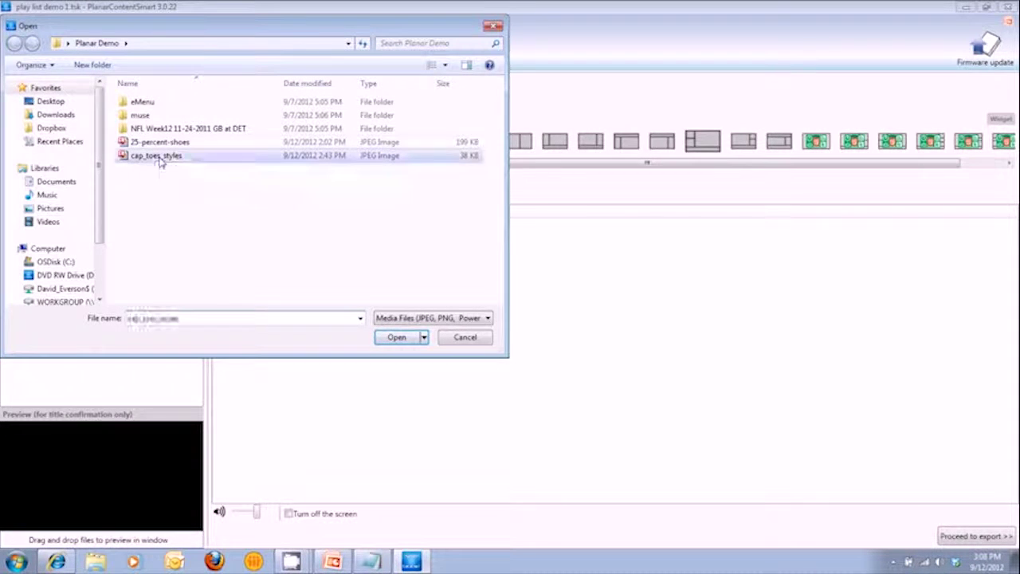
{"action": "left_click", "coordinate": [396, 338]}
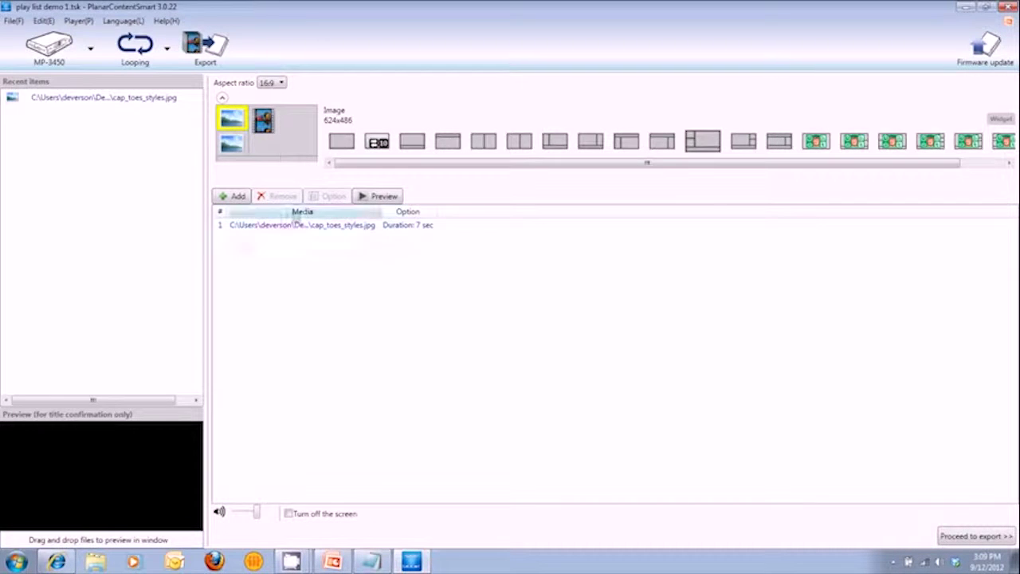
{"action": "left_click", "coordinate": [340, 230]}
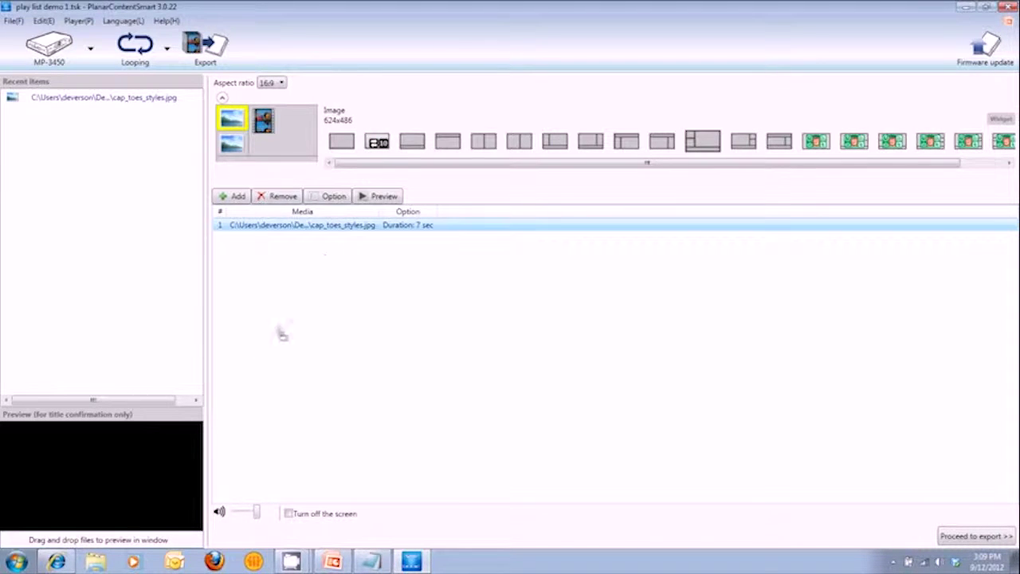
{"action": "left_click_drag", "start_coordinate": [156, 485], "coordinate": [168, 480]}
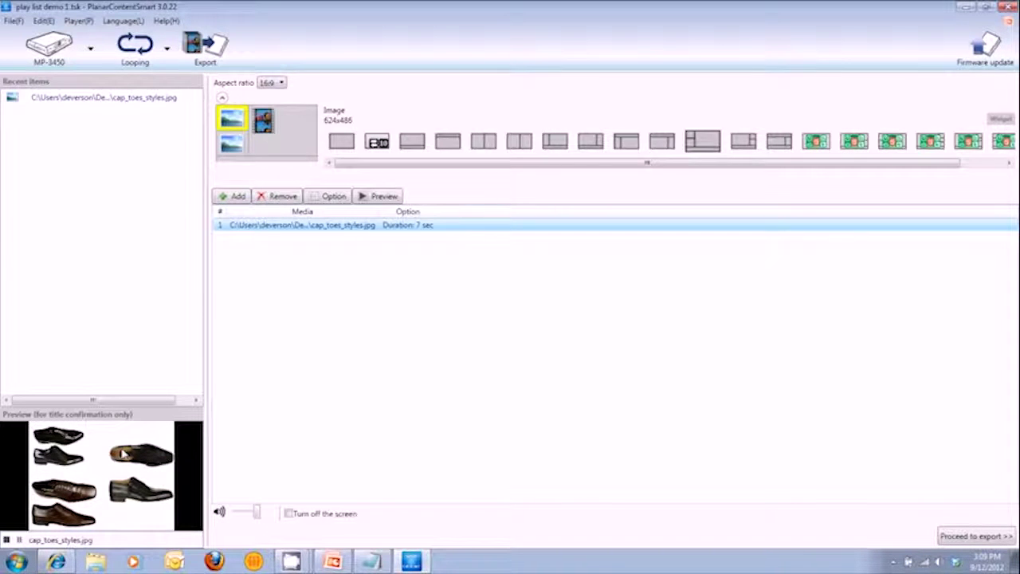
Add the 25-percent-shoes image to the layout's lower-left image zone and preview it
{"action": "left_click", "coordinate": [232, 144]}
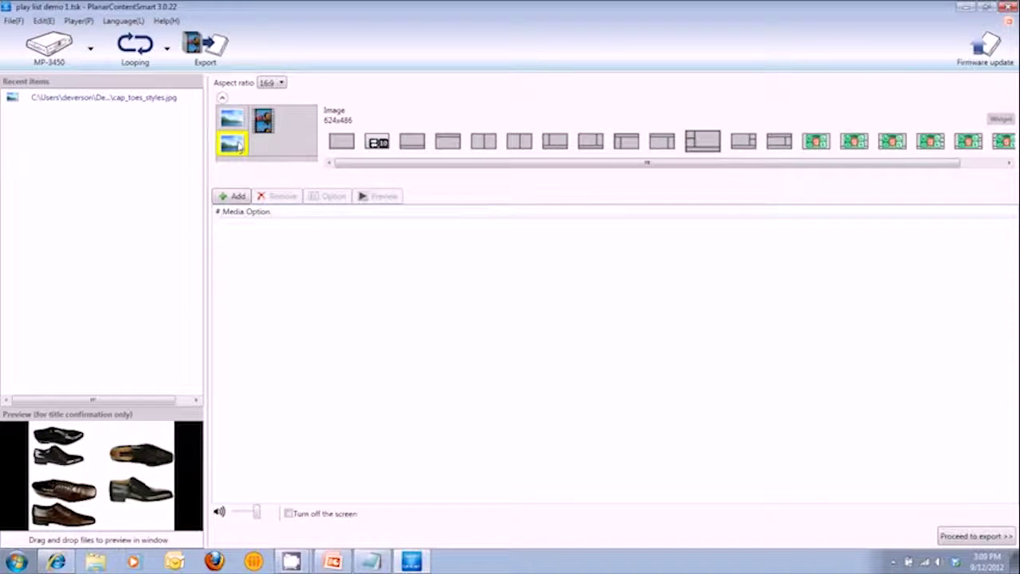
{"action": "left_click", "coordinate": [238, 196]}
{"action": "left_click", "coordinate": [163, 144]}
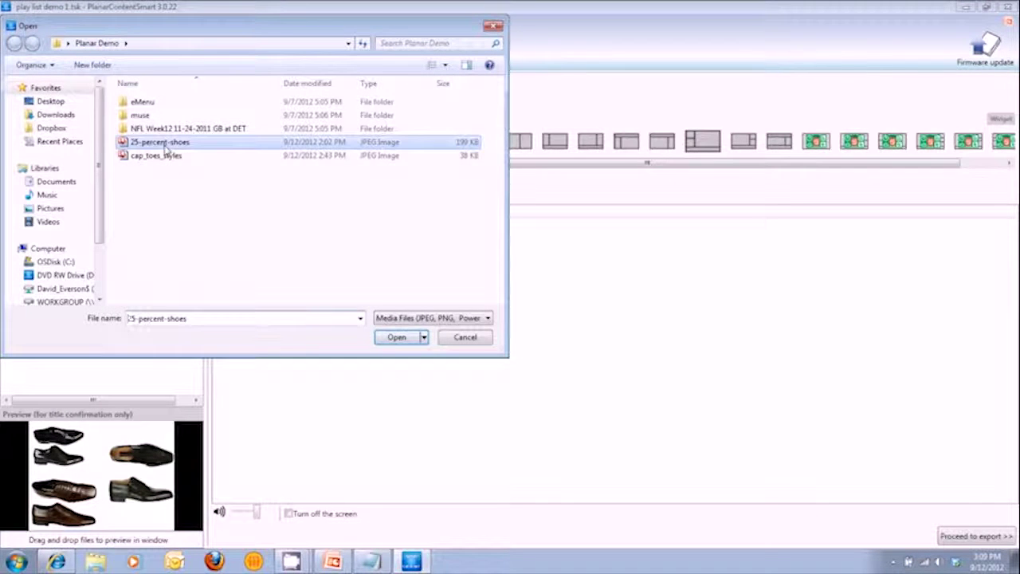
{"action": "left_click", "coordinate": [396, 338]}
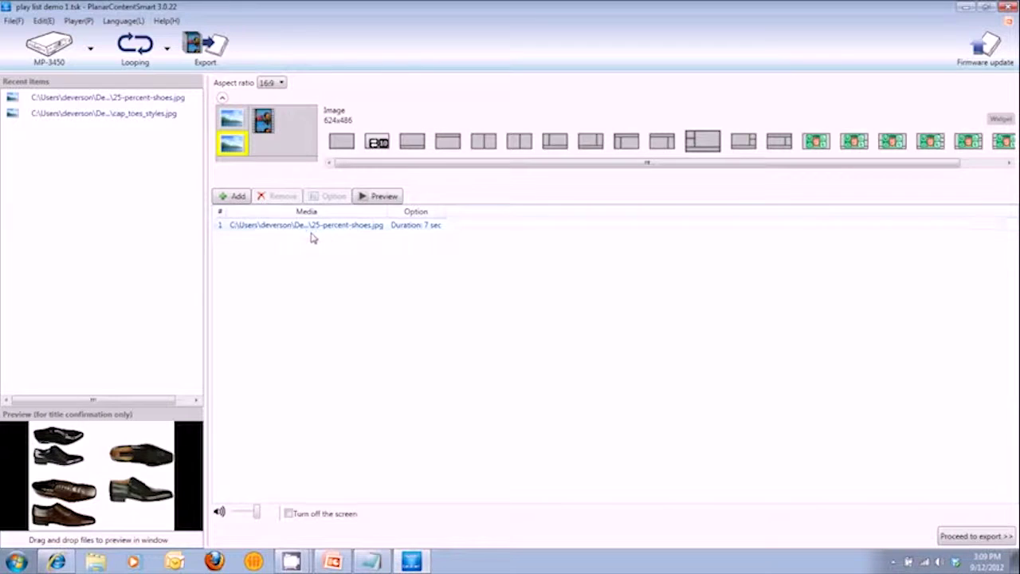
{"action": "left_click", "coordinate": [352, 226]}
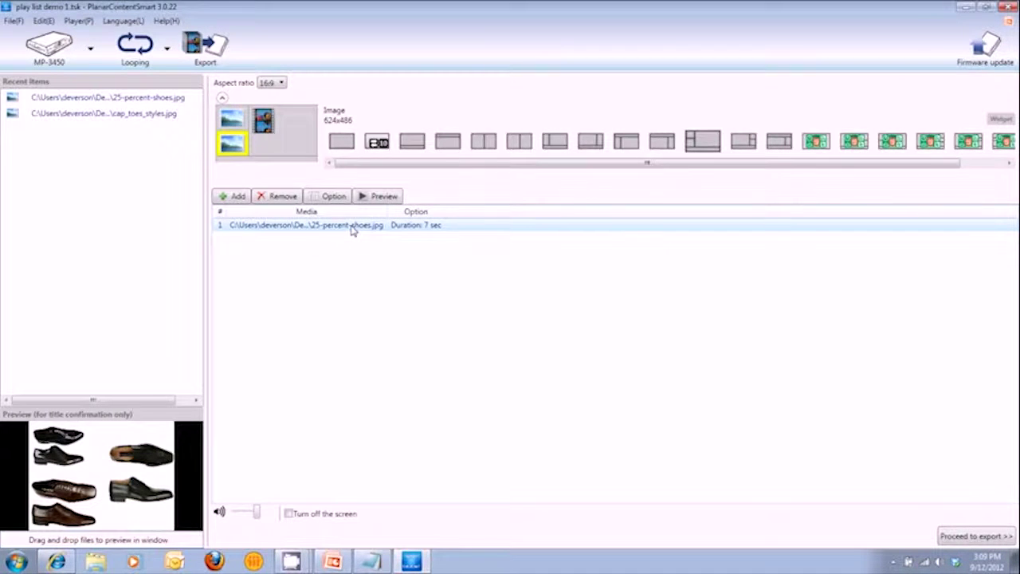
{"action": "left_click", "coordinate": [384, 197]}
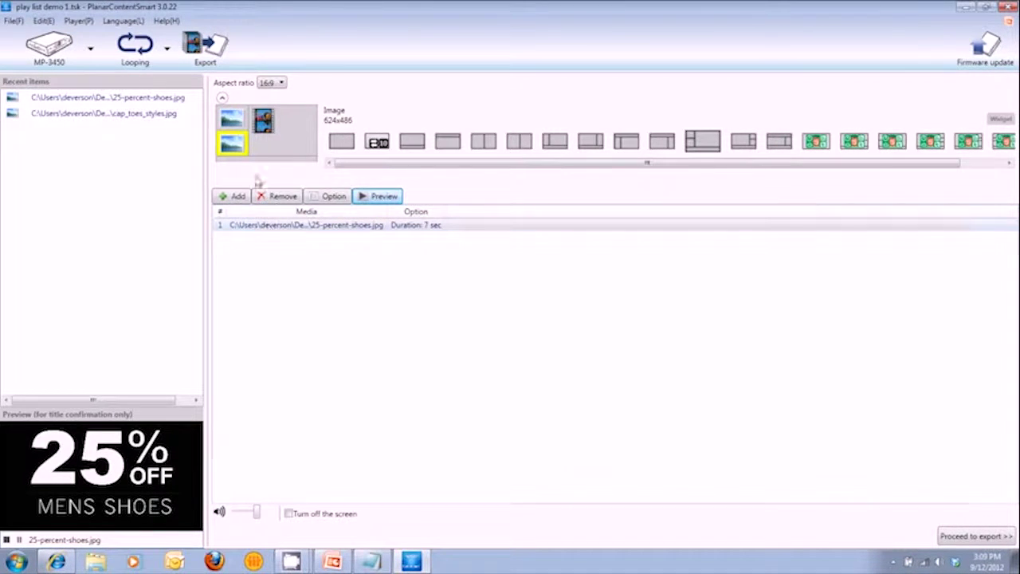
Add the jeans_sale 020911 video clip from the Planar Demo folder to the layout's large video zone
{"action": "left_click", "coordinate": [279, 141]}
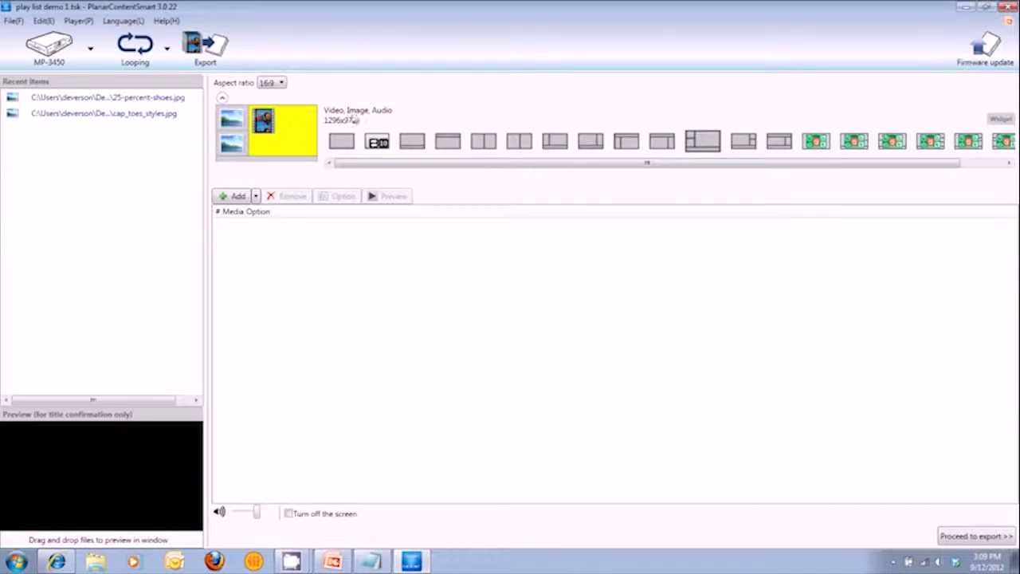
{"action": "left_click", "coordinate": [238, 197]}
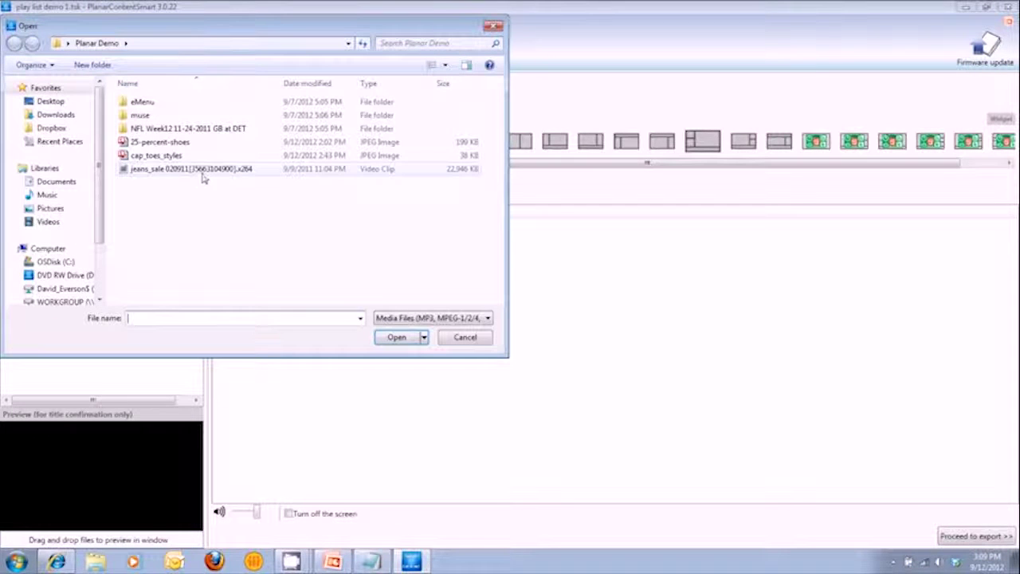
{"action": "left_click", "coordinate": [201, 171]}
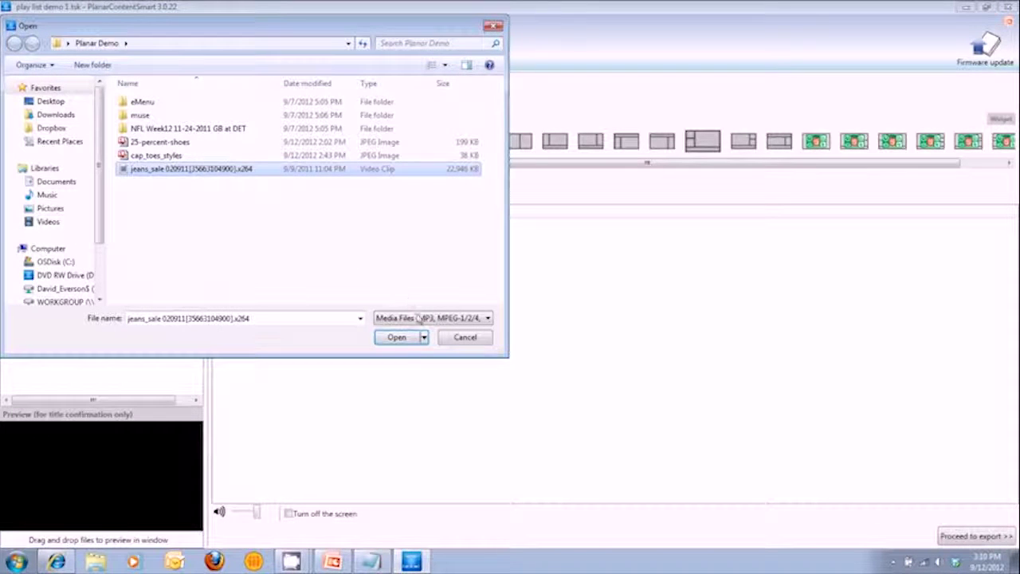
{"action": "left_click", "coordinate": [396, 338]}
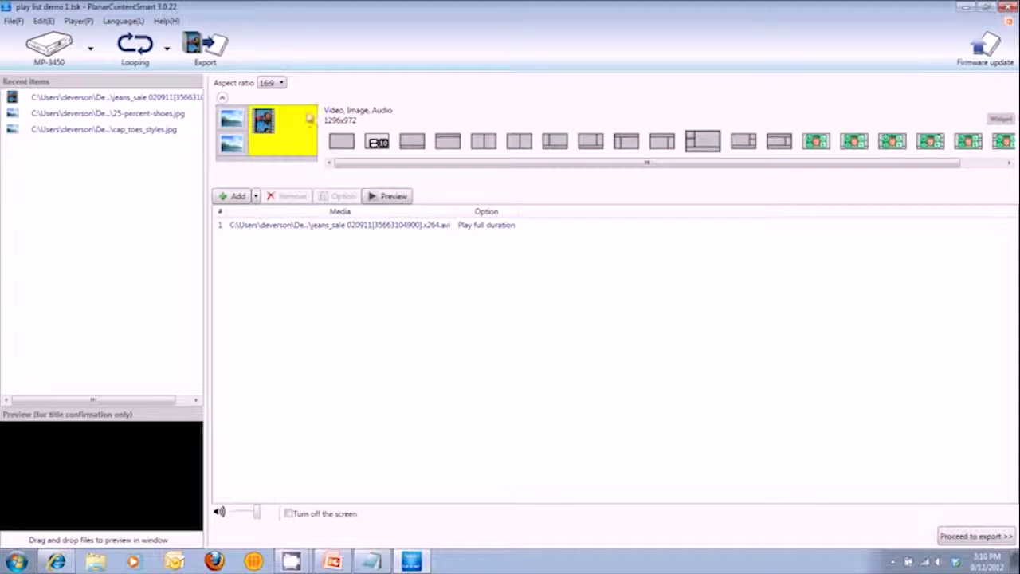
Add the recent 25-percent-shoes and cap_toes_styles images after the jeans sale video in the large zone's playlist
{"action": "left_click", "coordinate": [232, 120]}
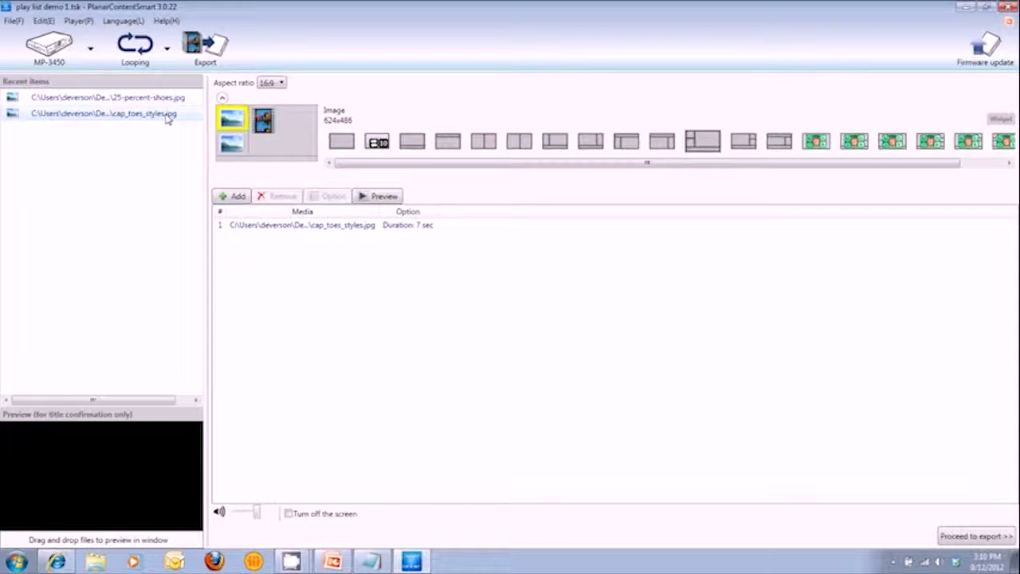
{"action": "left_click", "coordinate": [265, 126]}
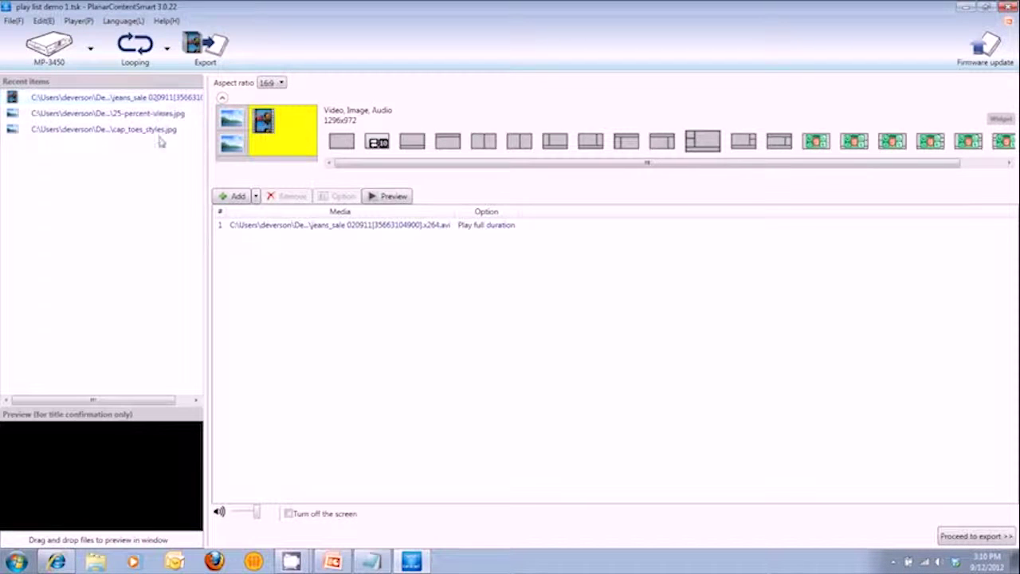
{"action": "left_click", "coordinate": [231, 119]}
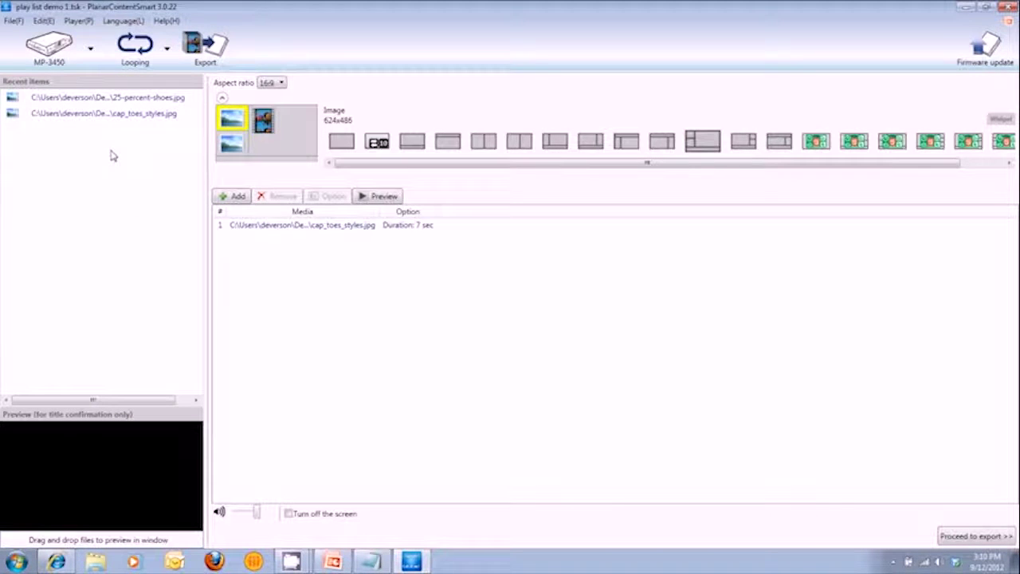
{"action": "left_click", "coordinate": [285, 142]}
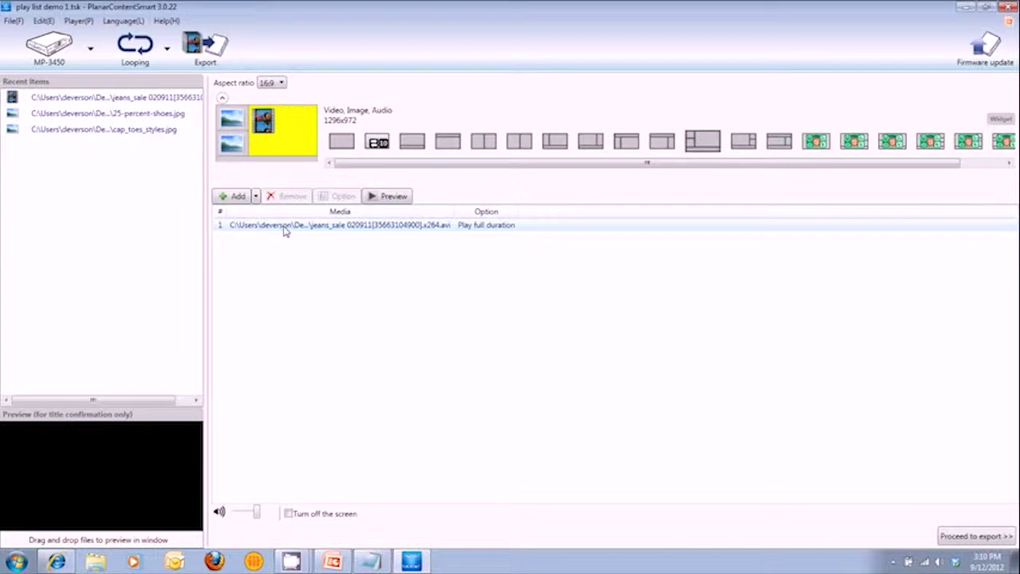
{"action": "left_click", "coordinate": [141, 114]}
{"action": "left_click_drag", "start_coordinate": [250, 252], "coordinate": [250, 252]}
{"action": "left_click_drag", "start_coordinate": [159, 130], "coordinate": [275, 271]}
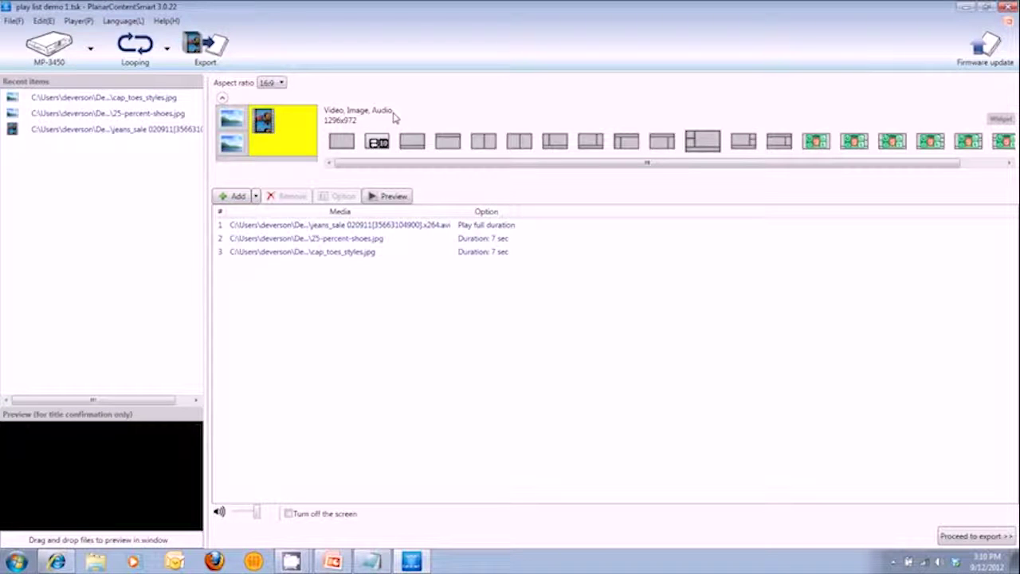
Switch to Notepad and save the welcome text as a new text file named Welcome 3 in the Planar Demo folder
{"action": "left_click", "coordinate": [290, 159]}
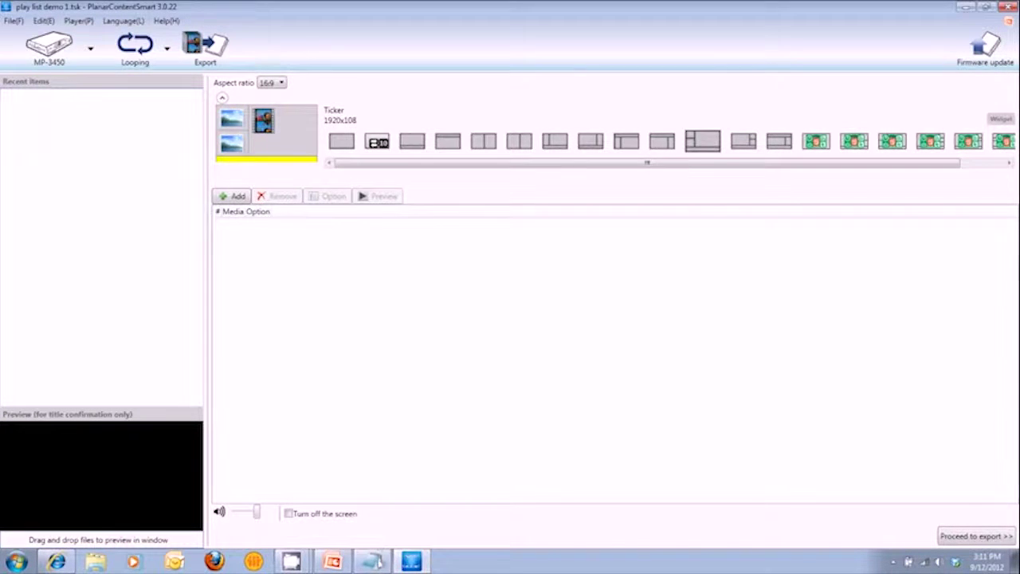
{"action": "left_click", "coordinate": [375, 562]}
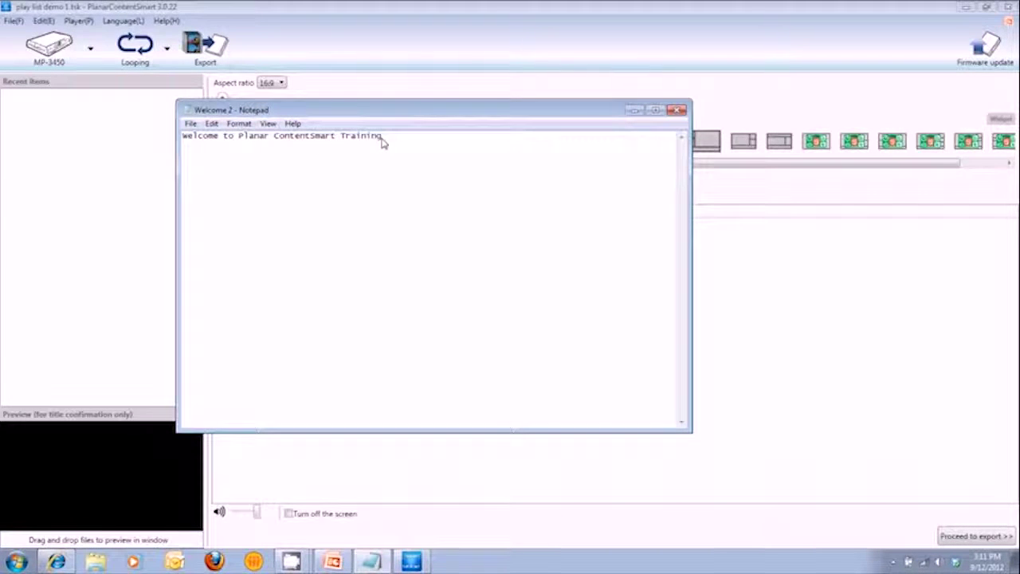
{"action": "left_click", "coordinate": [191, 125]}
{"action": "left_click", "coordinate": [239, 178]}
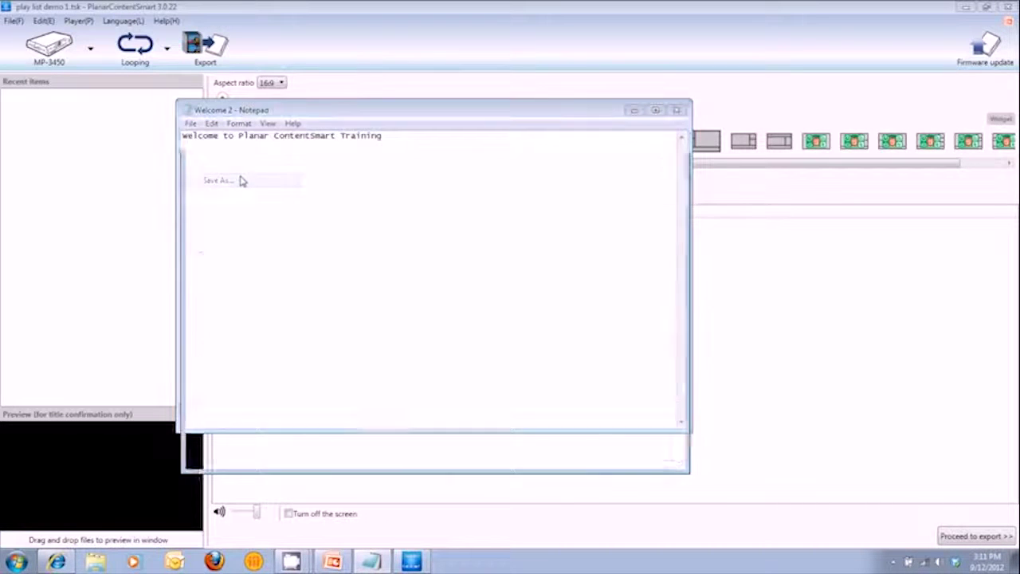
{"action": "left_click", "coordinate": [317, 408]}
{"action": "key", "text": "BackSpace"}
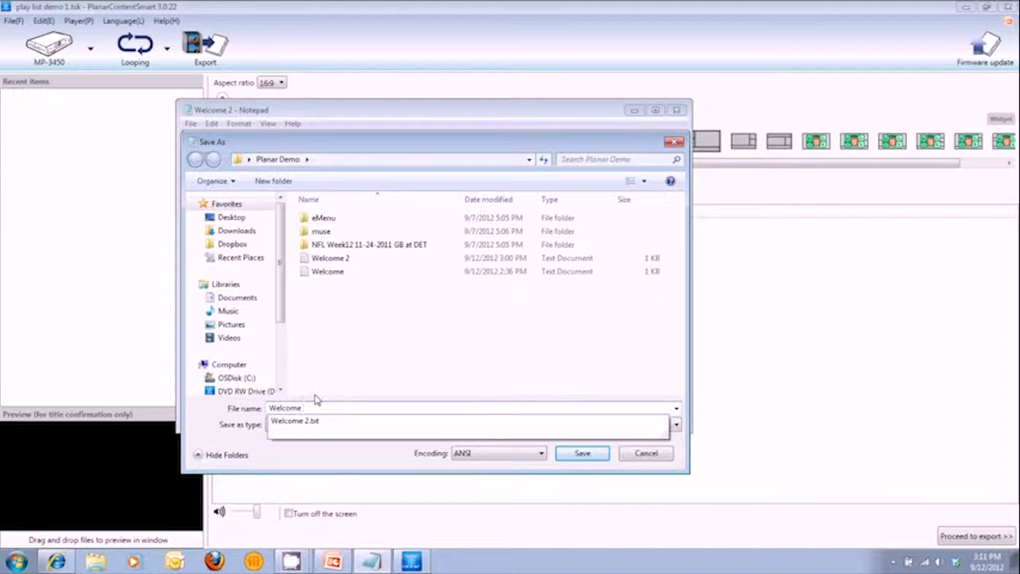
{"action": "type", "text": "3"}
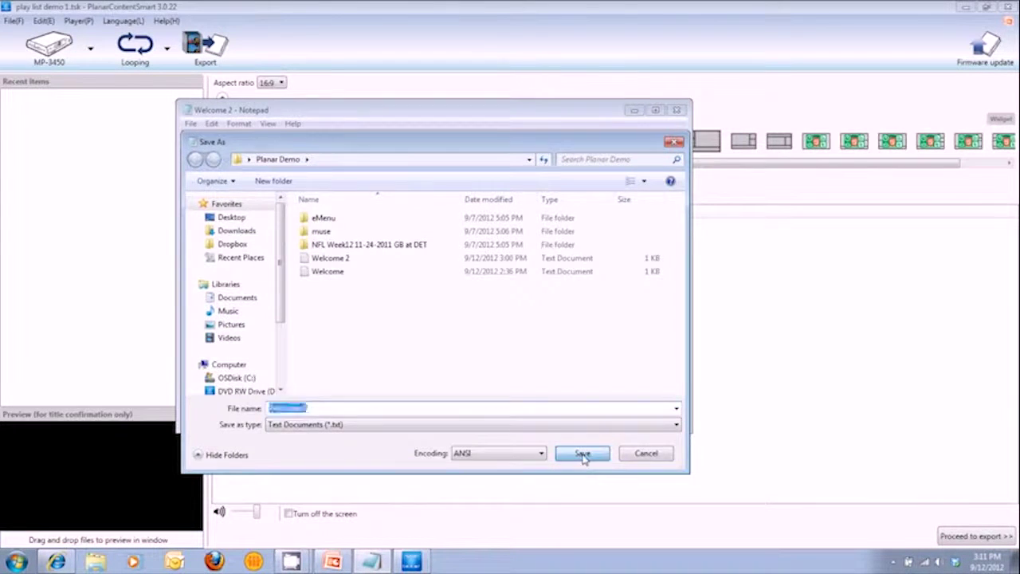
{"action": "left_click", "coordinate": [582, 452]}
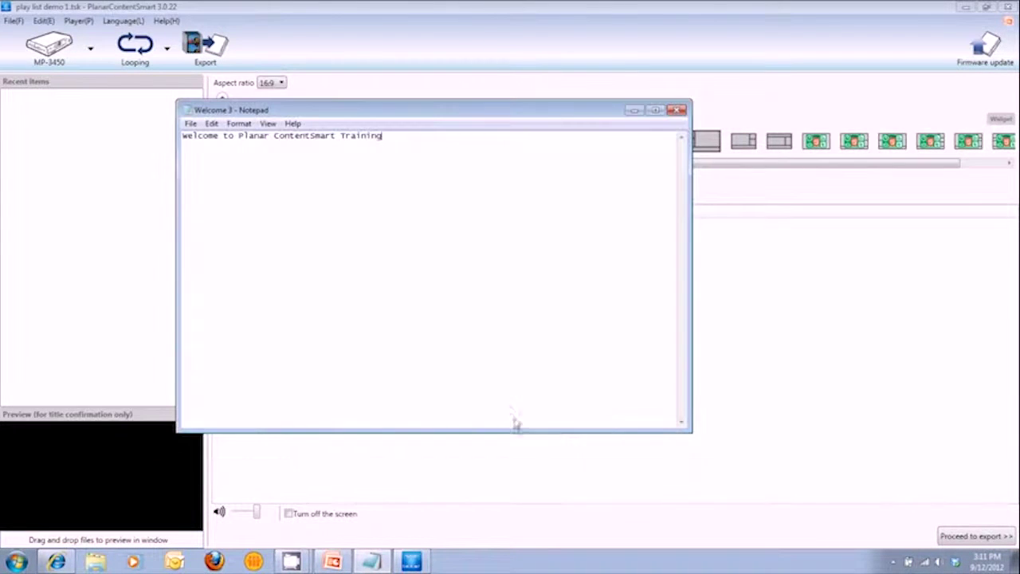
{"action": "left_click", "coordinate": [633, 110]}
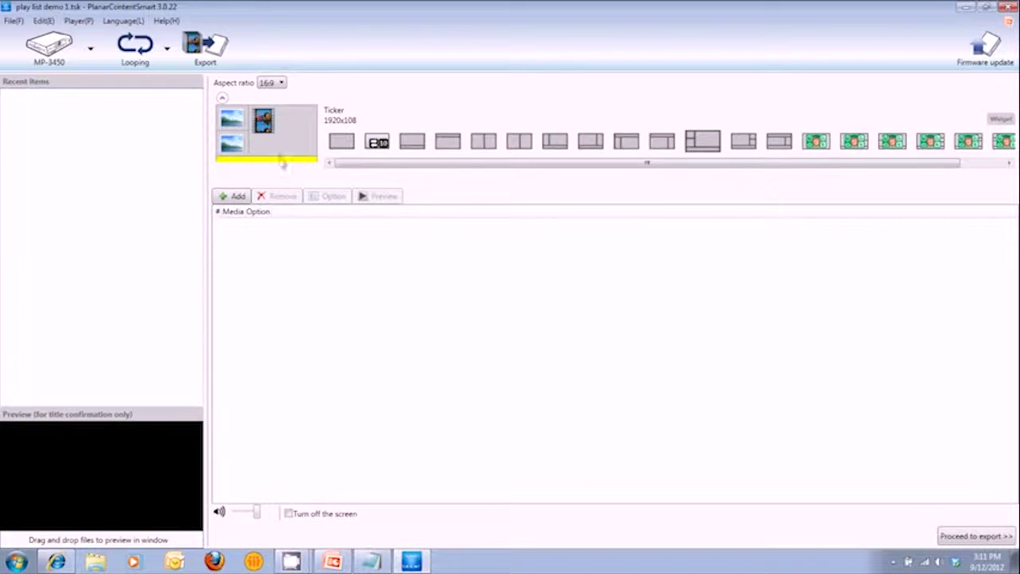
Add the Welcome 3 text file to the ticker zone and check the media in the other zones
{"action": "left_click", "coordinate": [237, 197]}
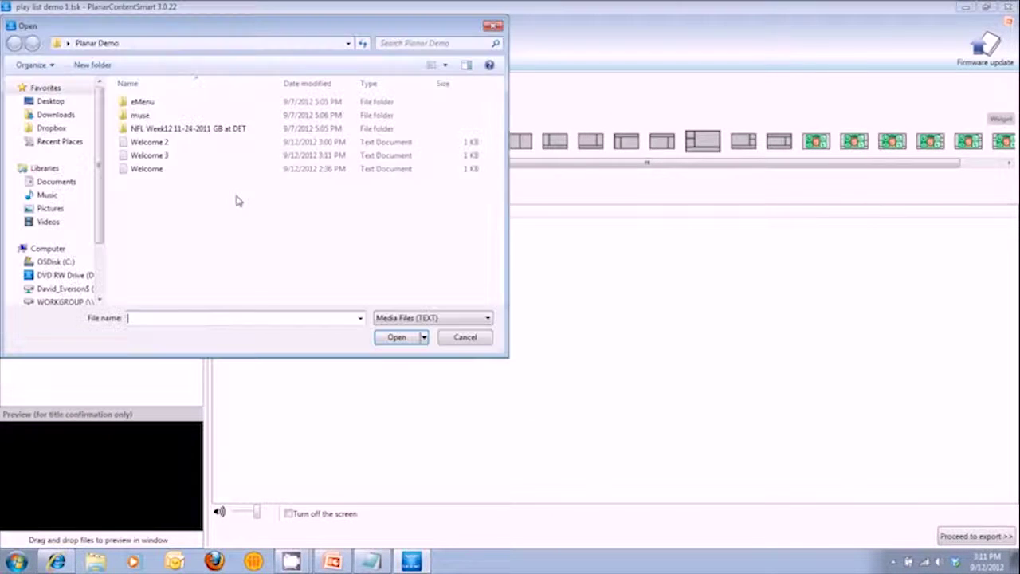
{"action": "left_click", "coordinate": [153, 158]}
{"action": "left_click", "coordinate": [399, 339]}
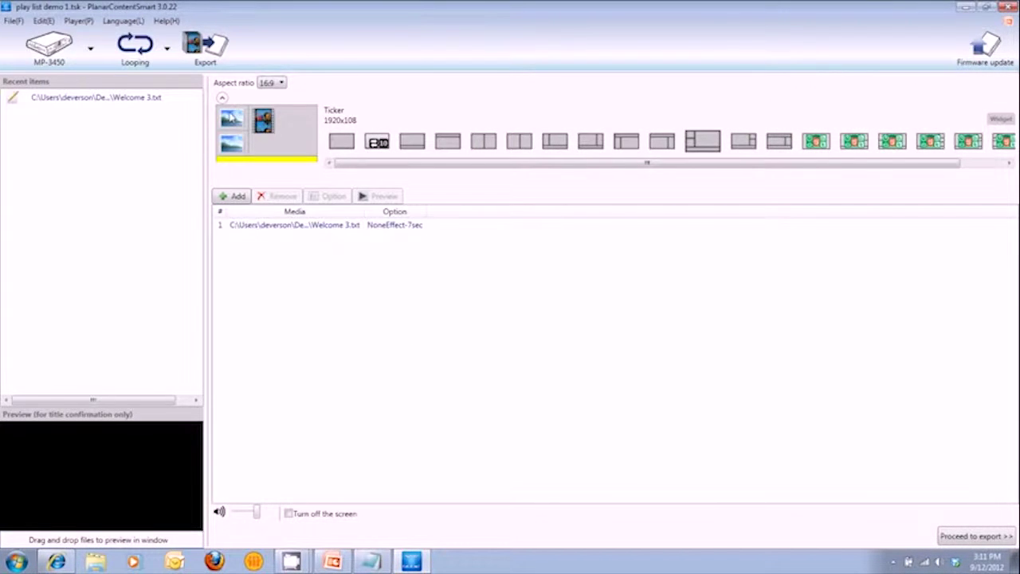
{"action": "left_click", "coordinate": [232, 143]}
{"action": "left_click", "coordinate": [273, 134]}
{"action": "left_click", "coordinate": [266, 158]}
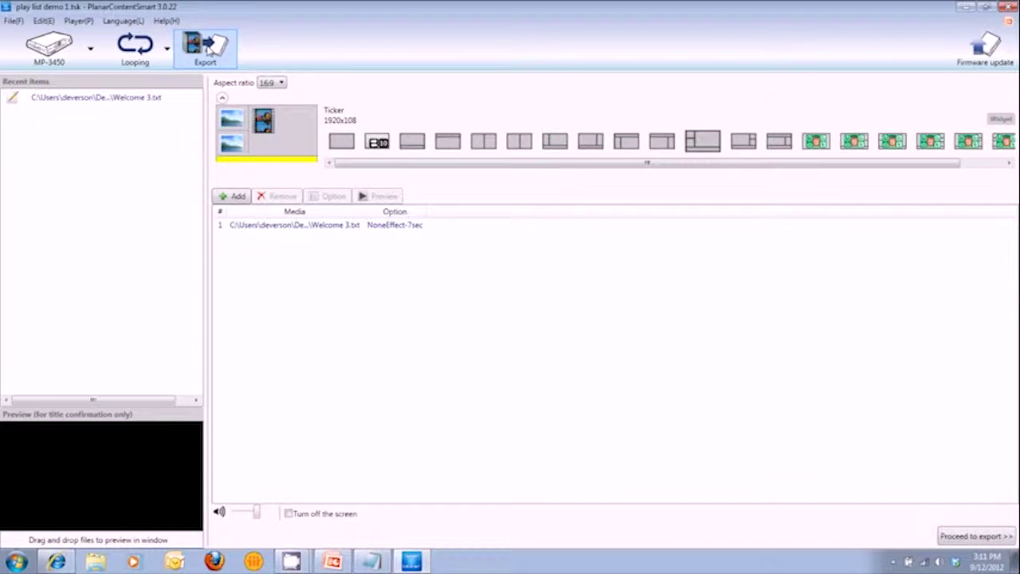
Proceed to the export stage and select the Mens Department player as the network target
{"action": "left_click", "coordinate": [981, 540]}
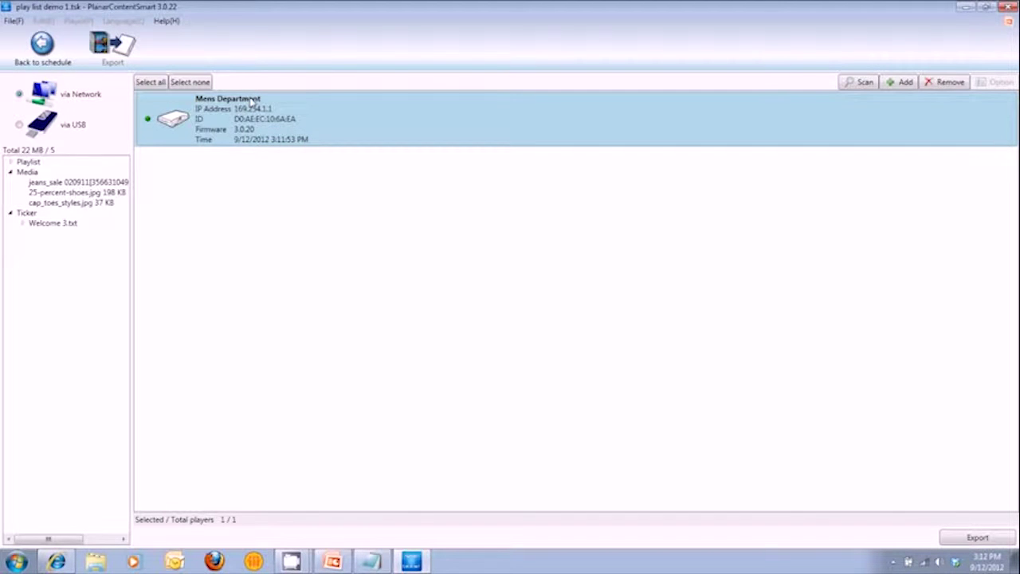
{"action": "left_click", "coordinate": [195, 163]}
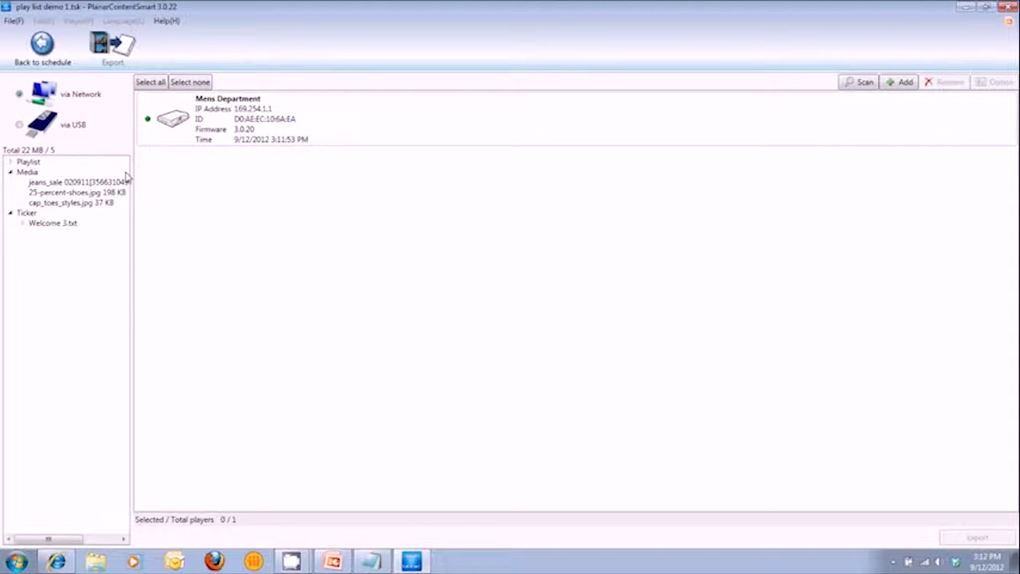
{"action": "left_click", "coordinate": [247, 124]}
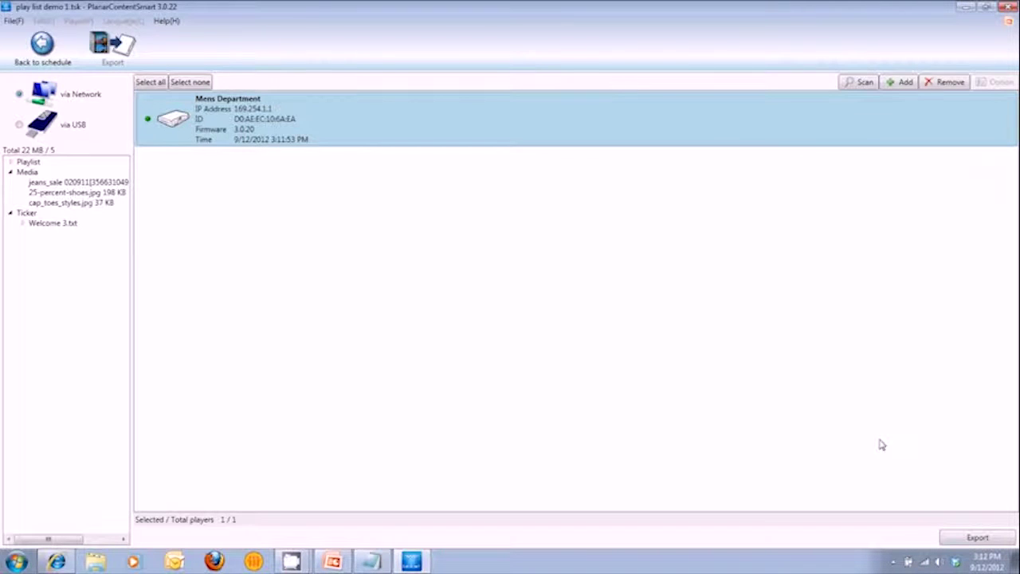
{"action": "left_click", "coordinate": [993, 540]}
{"action": "left_click", "coordinate": [905, 83]}
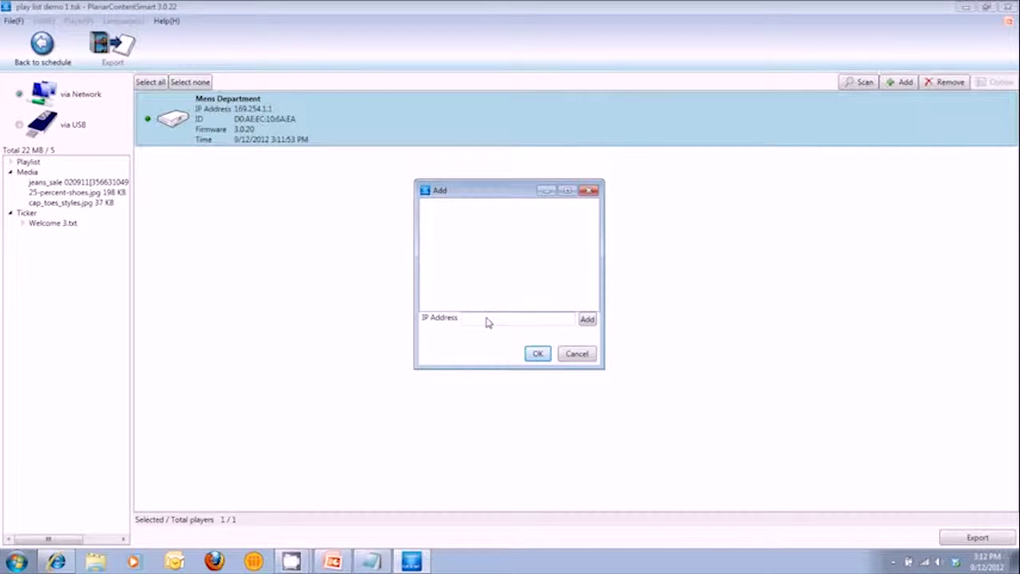
{"action": "left_click", "coordinate": [539, 353]}
{"action": "left_click", "coordinate": [577, 354]}
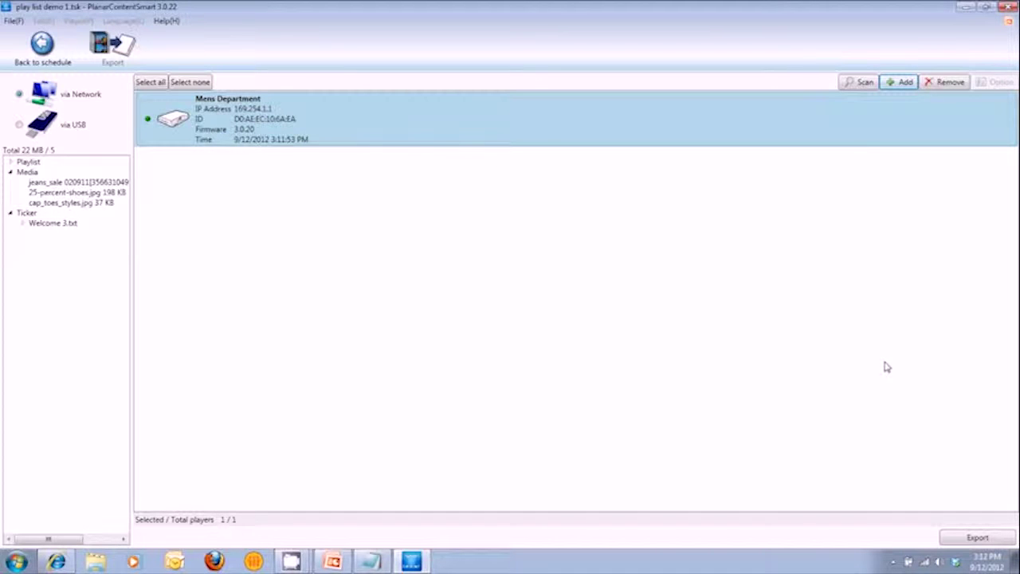
Export the playlist over the network to the selected Mens Department player
{"action": "left_click", "coordinate": [979, 539]}
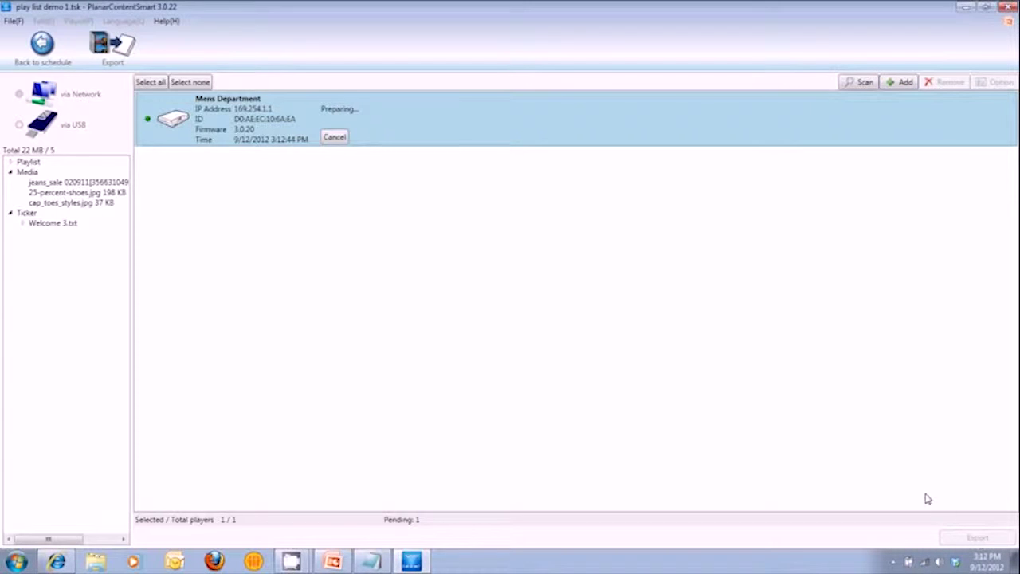